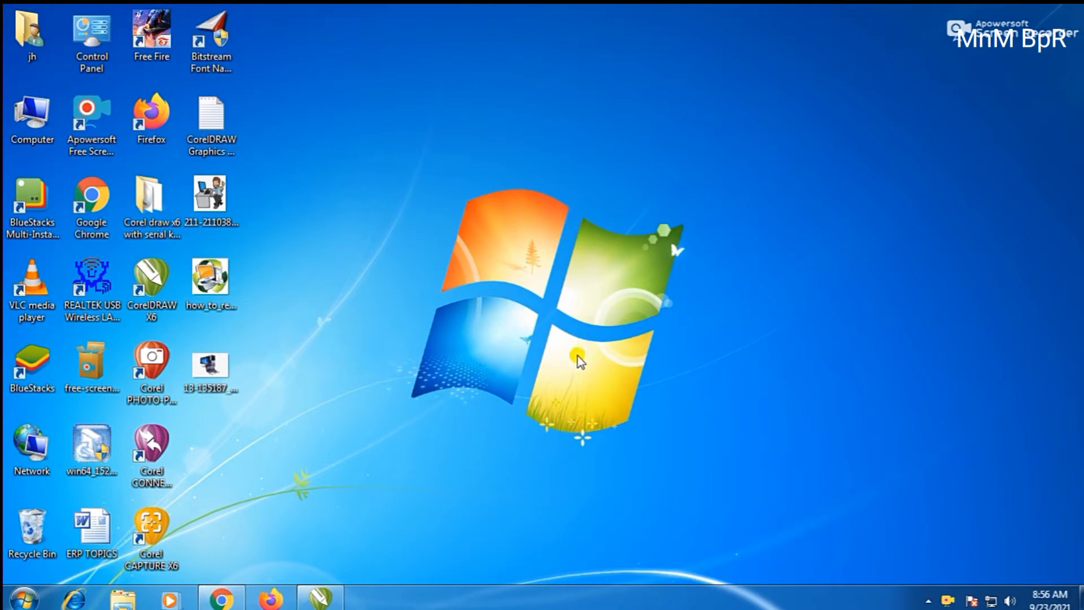
Switch to CorelDRAW, add a page-sized 8 × 3 in rectangle and fill it dark navy (R0 G20 B44)
click(313, 600)
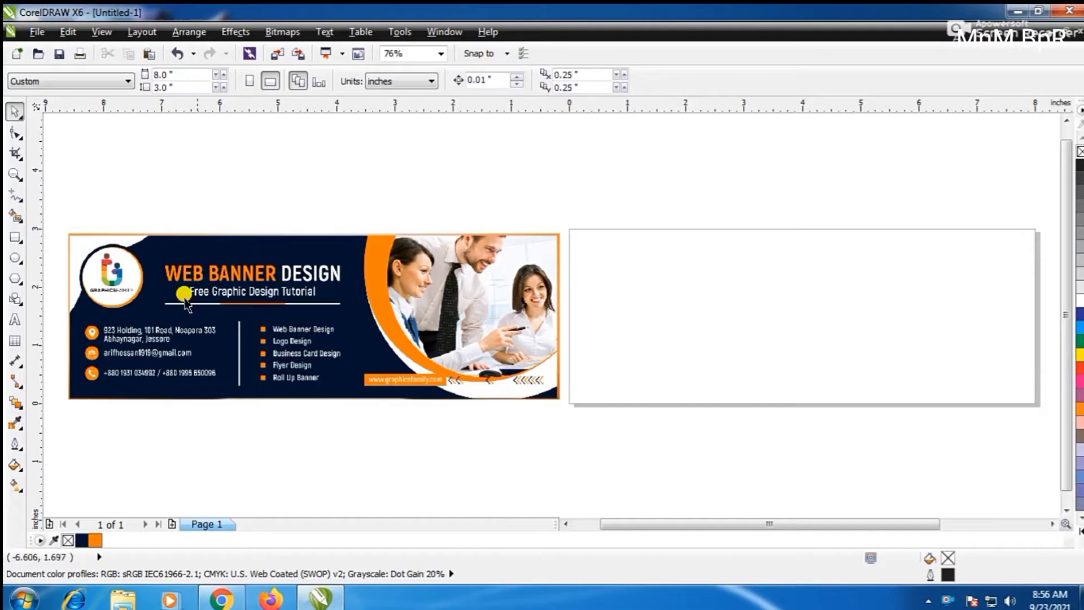
double_click(15, 237)
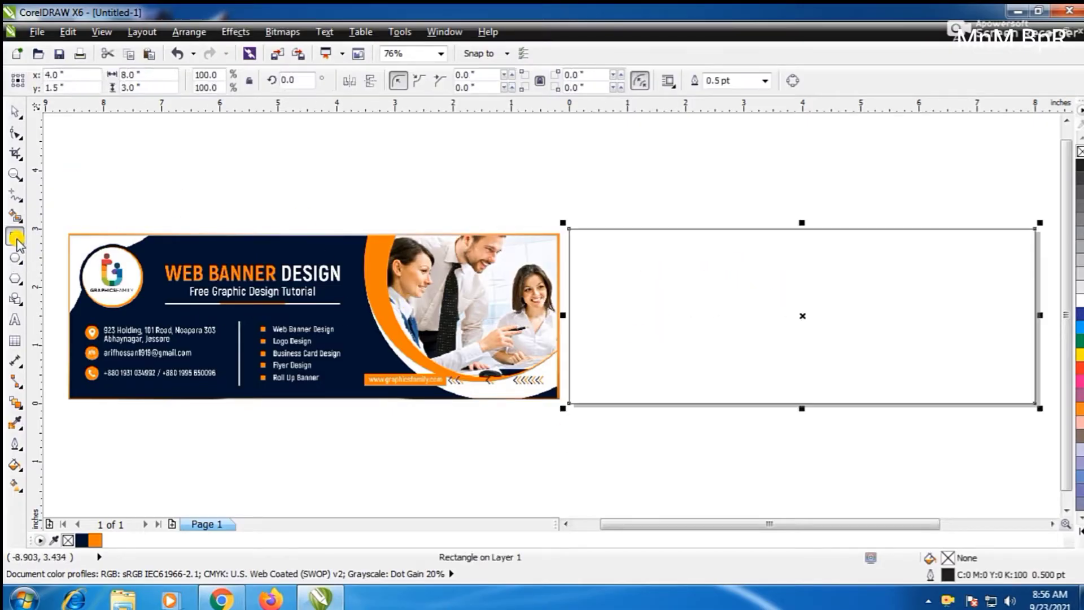
click(582, 189)
click(17, 111)
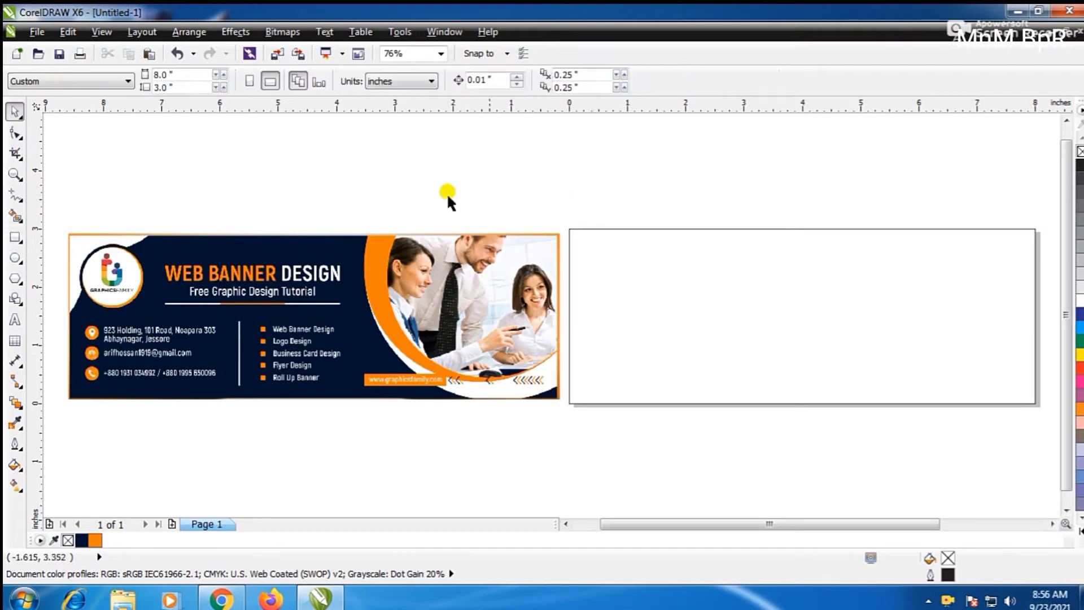
click(648, 263)
click(81, 540)
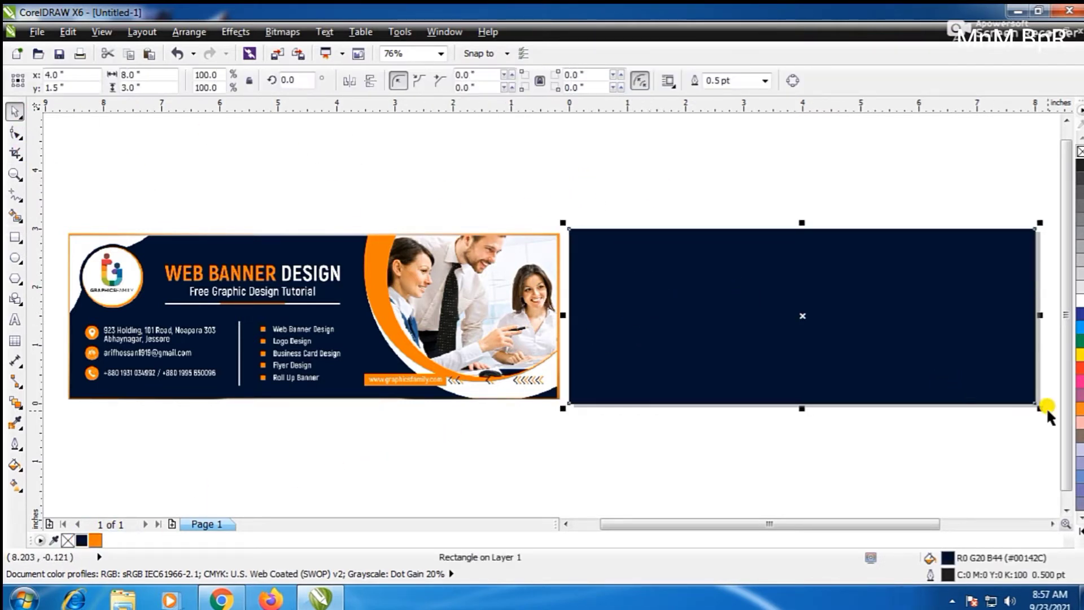
Add a white copy about 2.62 × 0.98 in at the banner's upper-left corner and remove its lower-right node to form a triangle
drag(1037, 400, 729, 337)
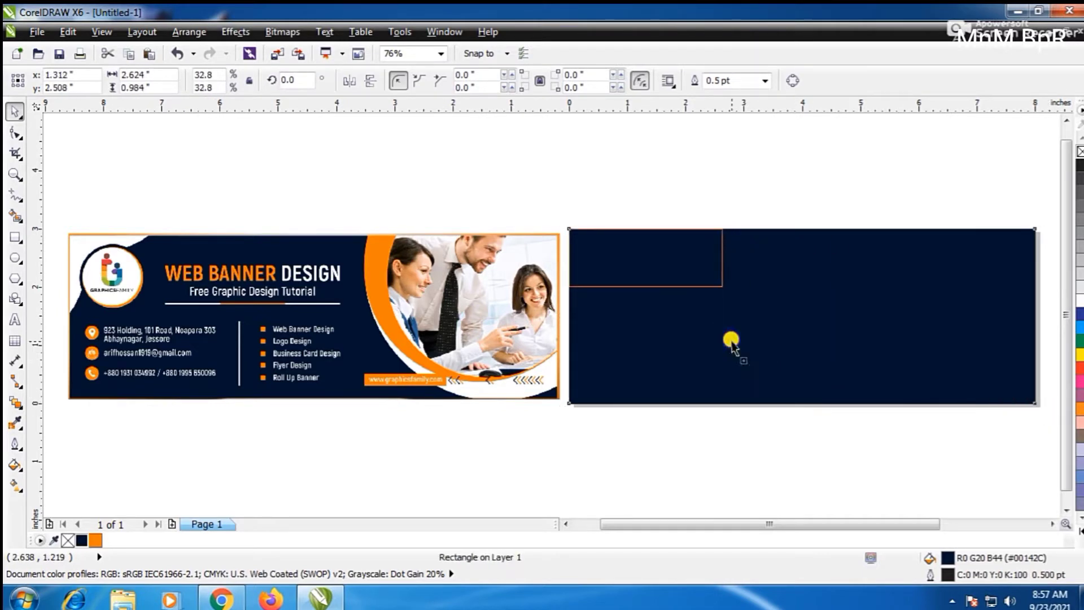
click(1080, 300)
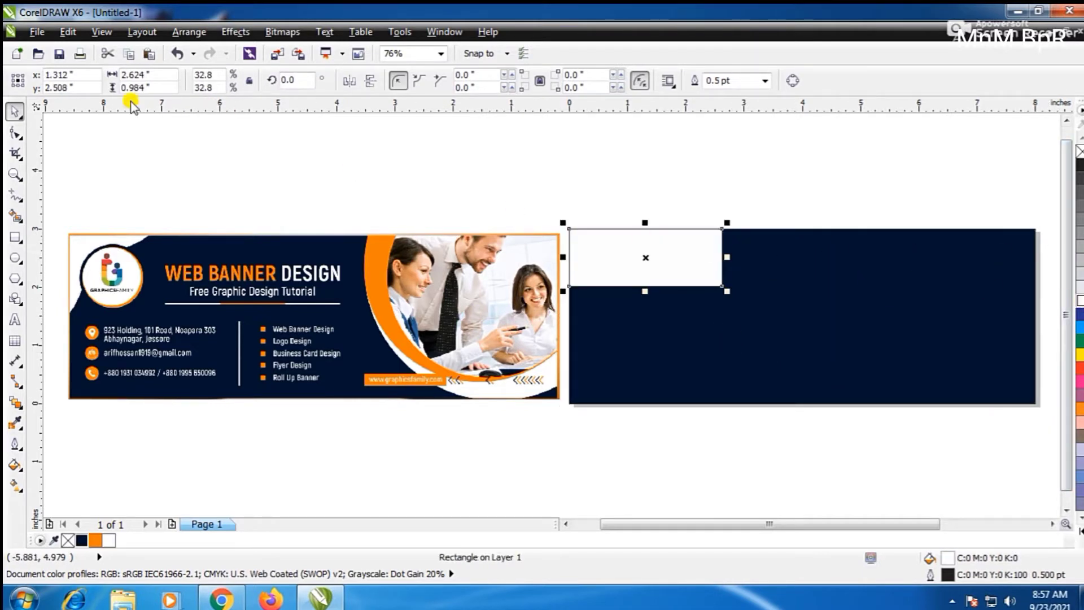
click(16, 135)
click(790, 81)
double_click(721, 286)
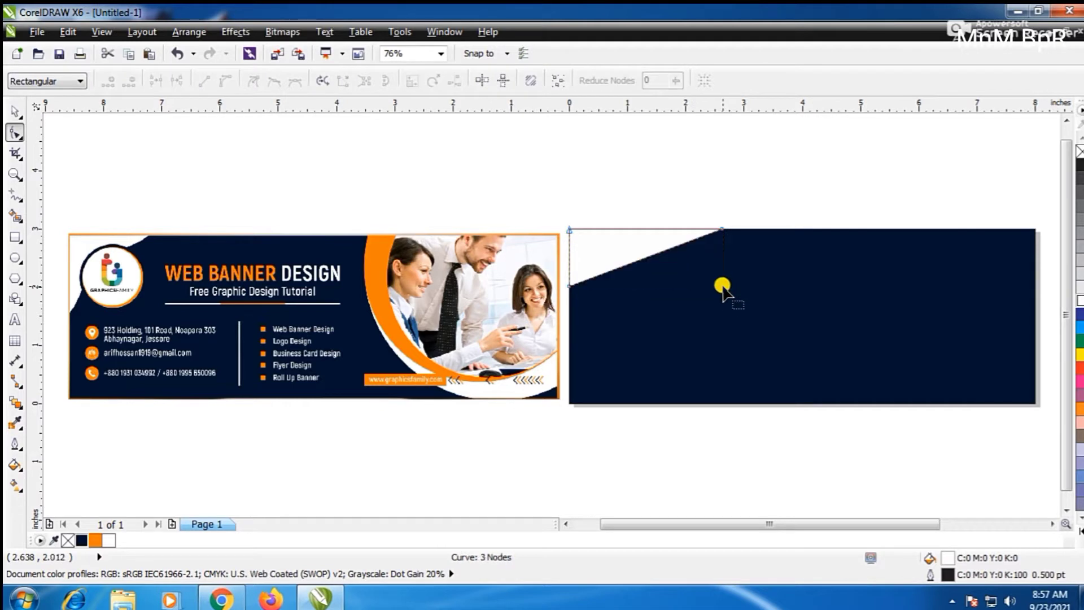
Move the white triangle's two outer nodes along the banner edges until it is about 1.08 in wide and 0.89 in high
drag(719, 229, 645, 226)
drag(570, 286, 570, 306)
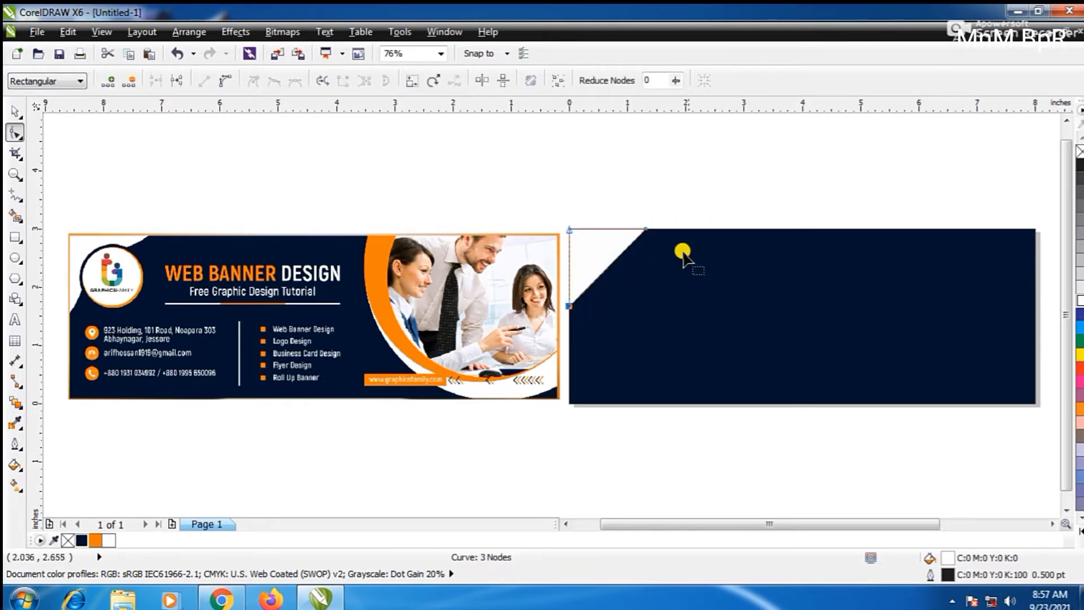
drag(645, 229, 645, 228)
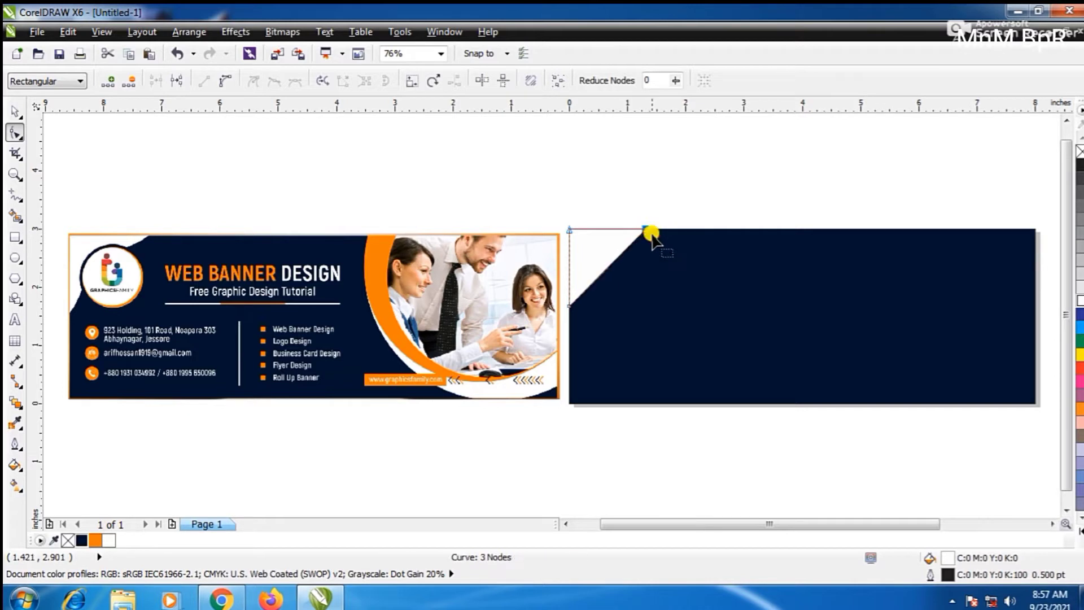
drag(567, 305, 558, 280)
drag(644, 228, 631, 229)
key(ctrl+z)
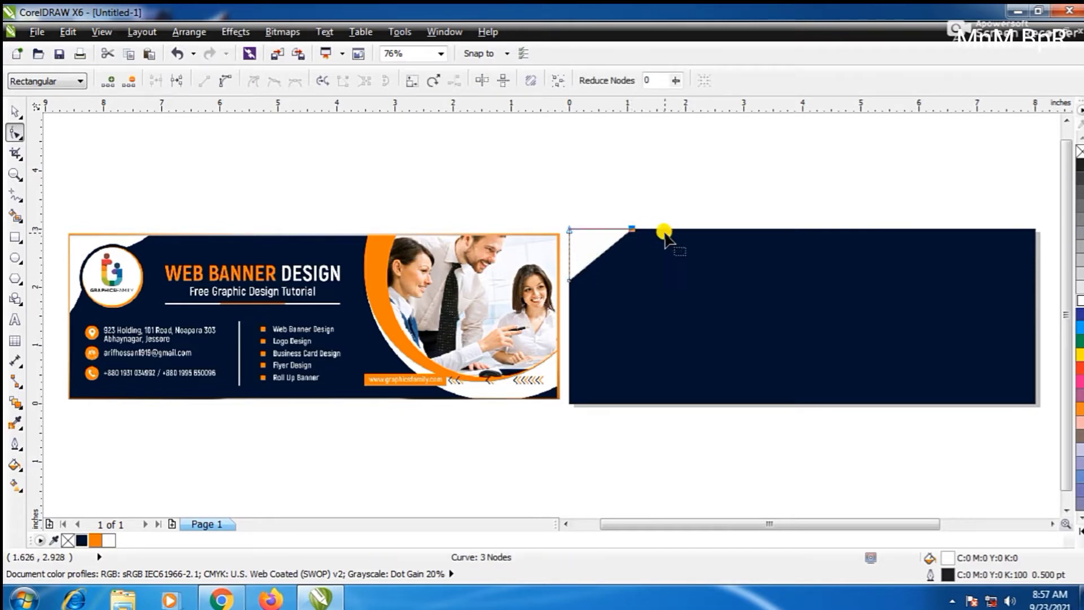
Convert the white triangle's diagonal edge to a curve and bend it inward toward the banner's upper-left corner
key(space)
key(Escape)
click(585, 236)
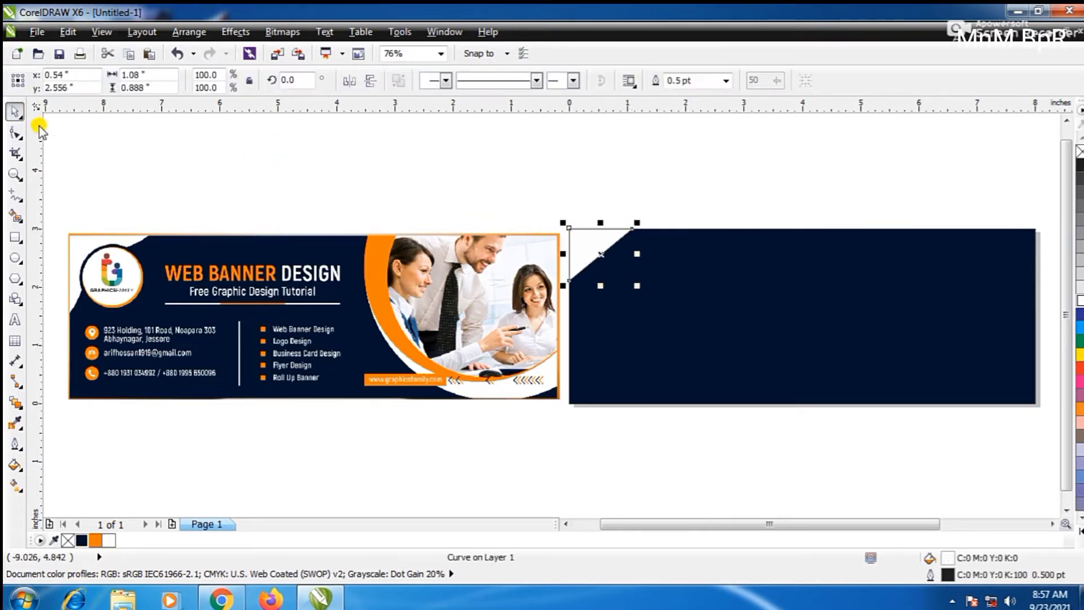
click(15, 133)
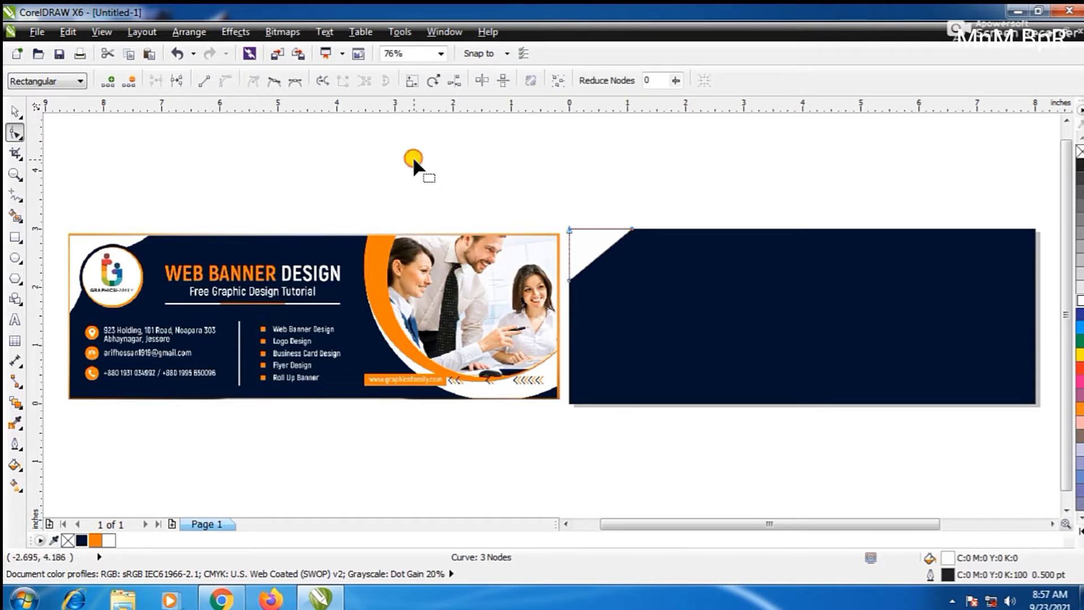
mouse_move(596, 261)
mouse_down()
mouse_move(594, 252)
mouse_move(595, 270)
mouse_up()
scroll(593, 252, up, 3)
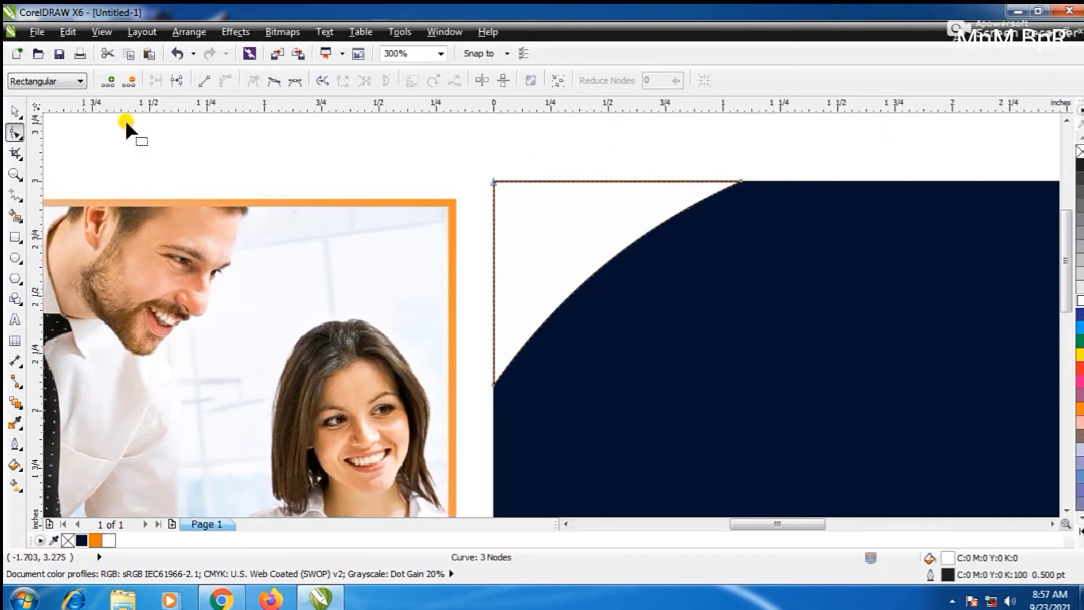
Enlarge the curved white corner shape proportionally to about 1.62 × 1.33 in, keeping it anchored in the corner
click(15, 111)
click(227, 150)
click(539, 215)
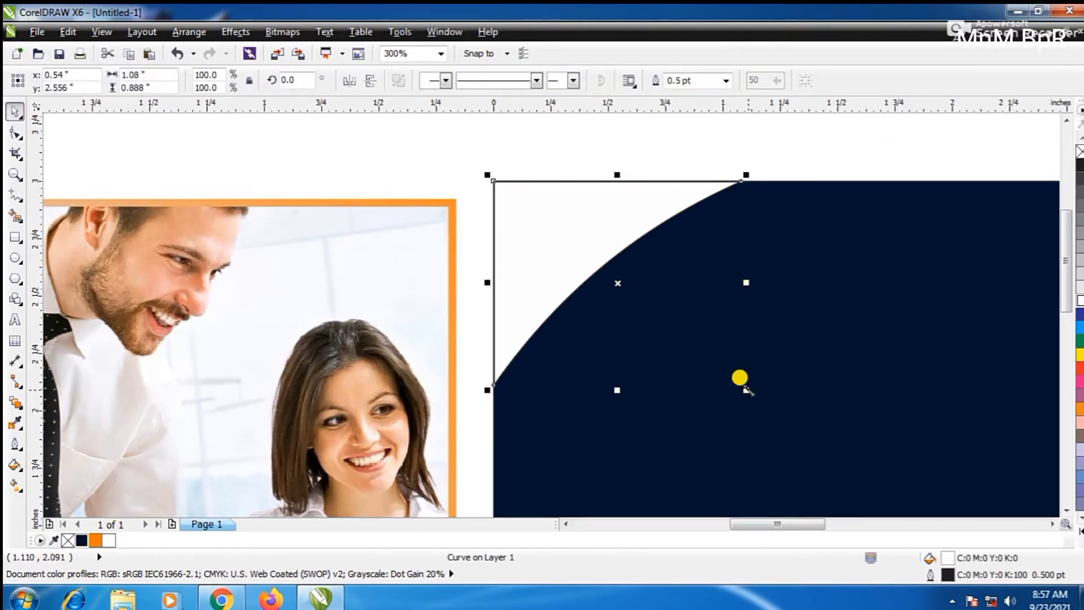
drag(747, 390, 834, 456)
click(433, 148)
scroll(507, 212, down, 3)
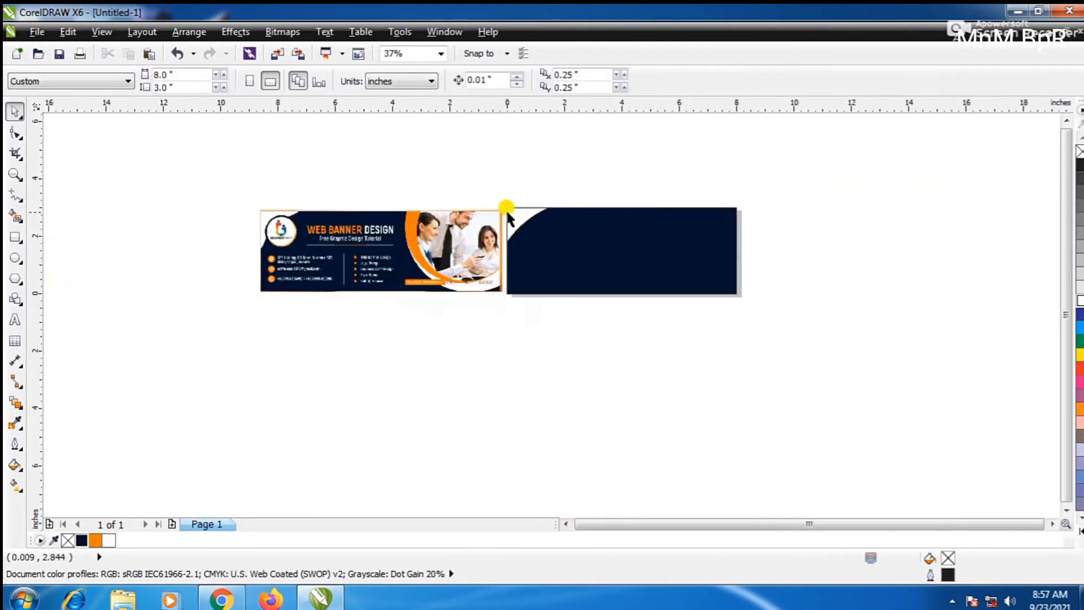
scroll(507, 212, up, 1)
click(529, 225)
drag(593, 277, 599, 281)
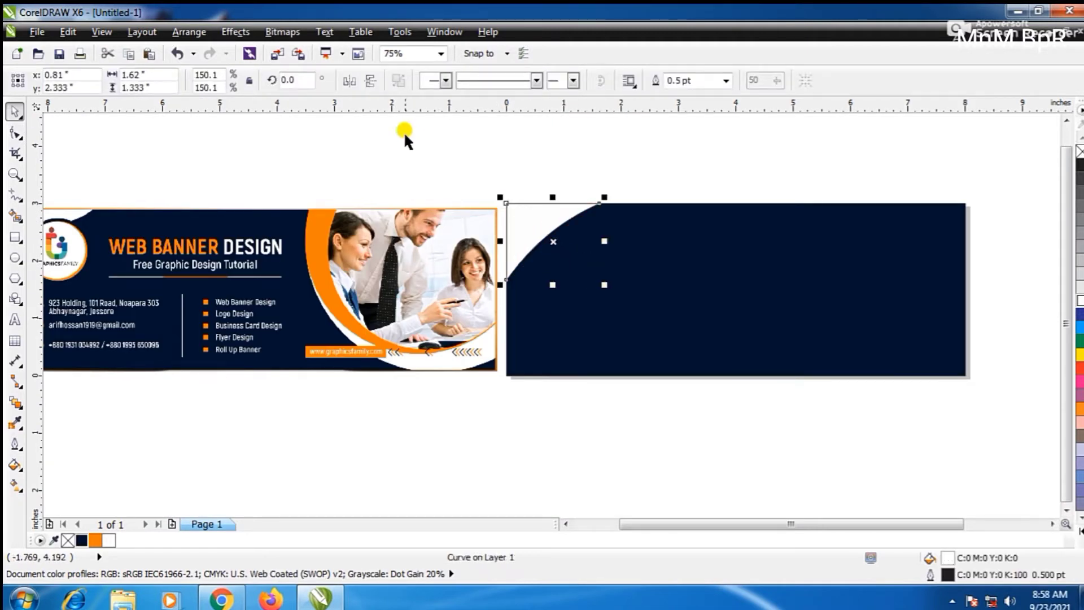
click(404, 131)
scroll(671, 237, down, 1)
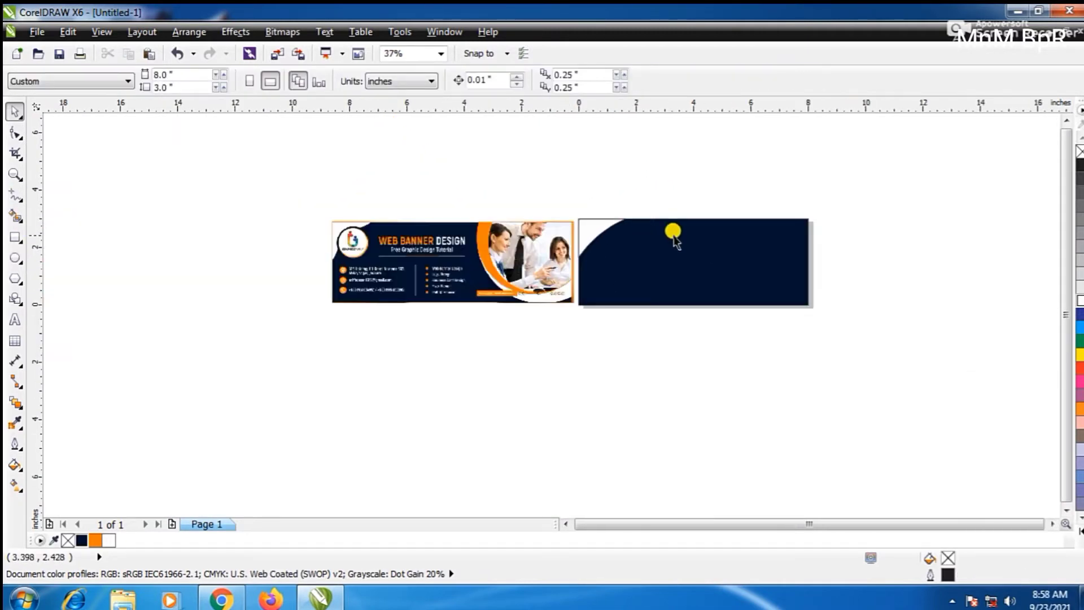
Draw a circle about 4.22 × 4.25 in and position it over the upper-right part of the banner
scroll(686, 241, up, 1)
click(14, 258)
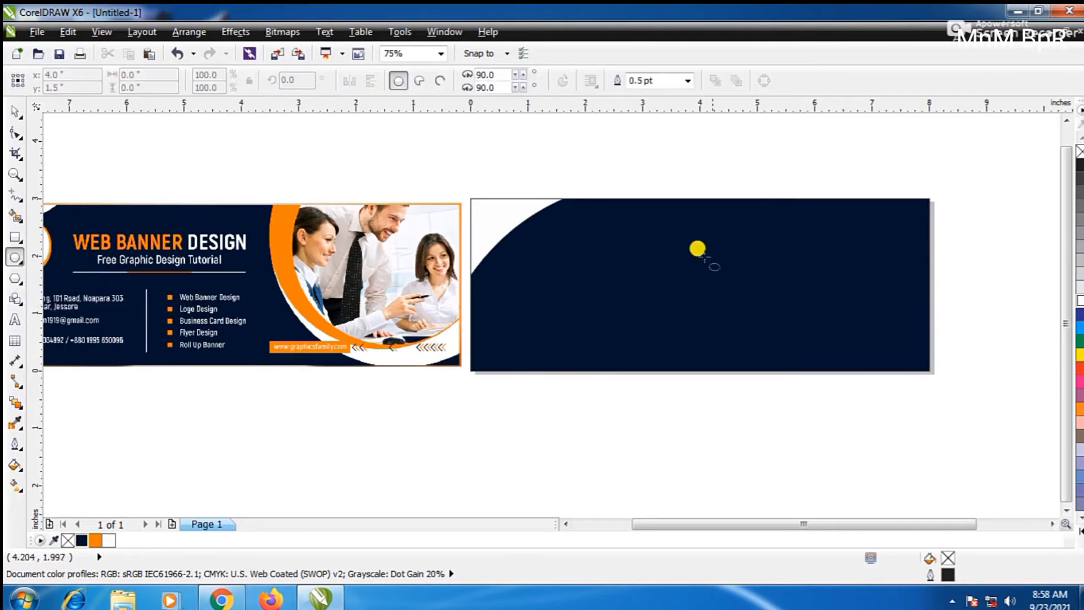
drag(711, 165, 952, 409)
mouse_move(833, 293)
mouse_down()
mouse_move(865, 217)
mouse_move(854, 238)
mouse_up()
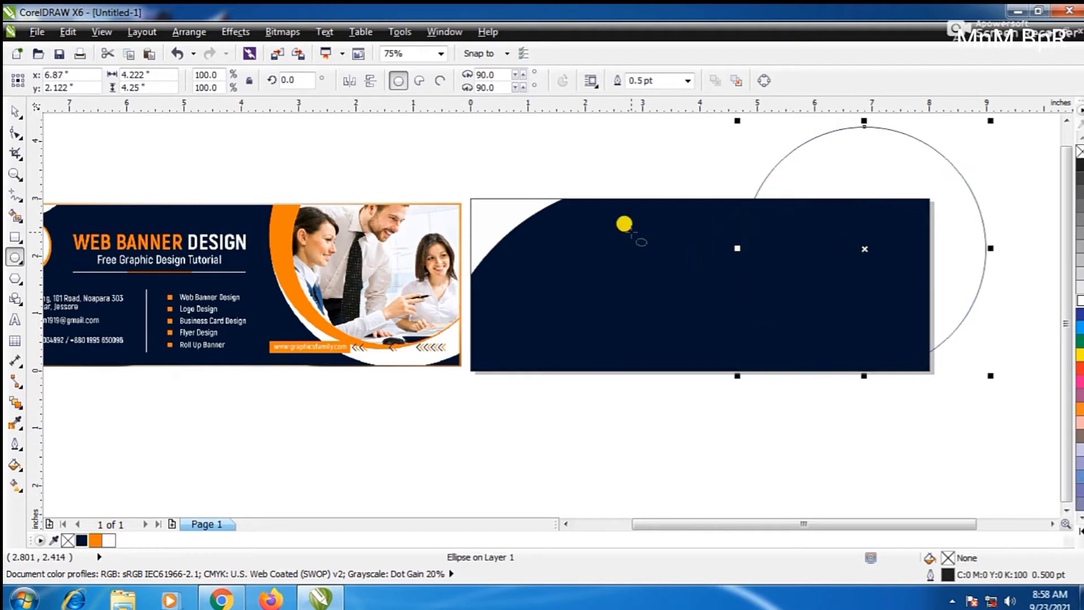
Duplicate and offset the circle so that three circles overlap at the banner's right end, outlining crescent shapes
click(16, 109)
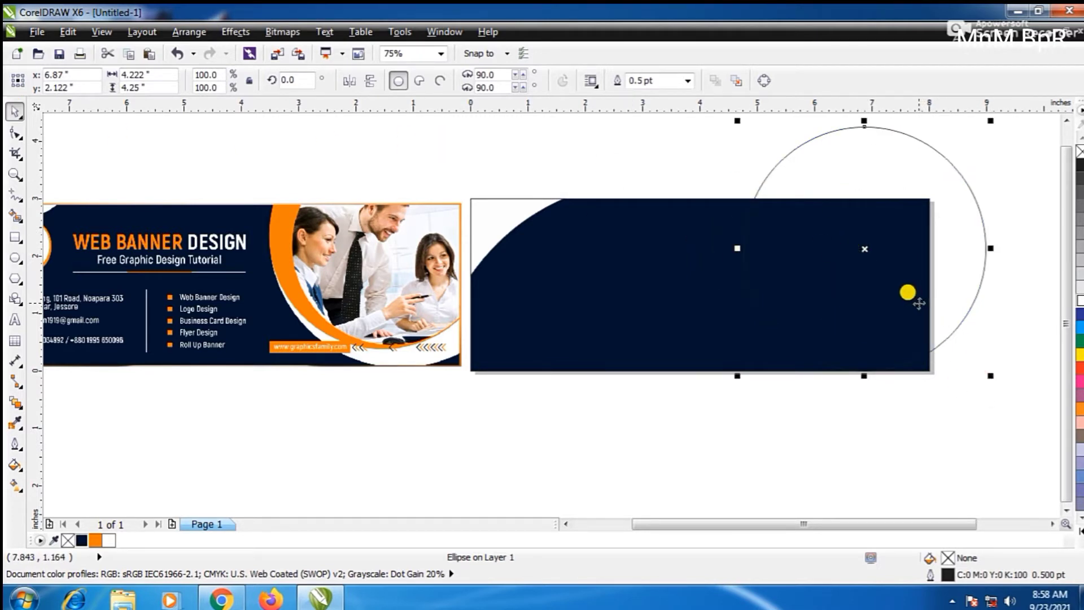
drag(920, 303, 893, 270)
key(Escape)
scroll(790, 323, up, 1)
scroll(730, 227, down, 1)
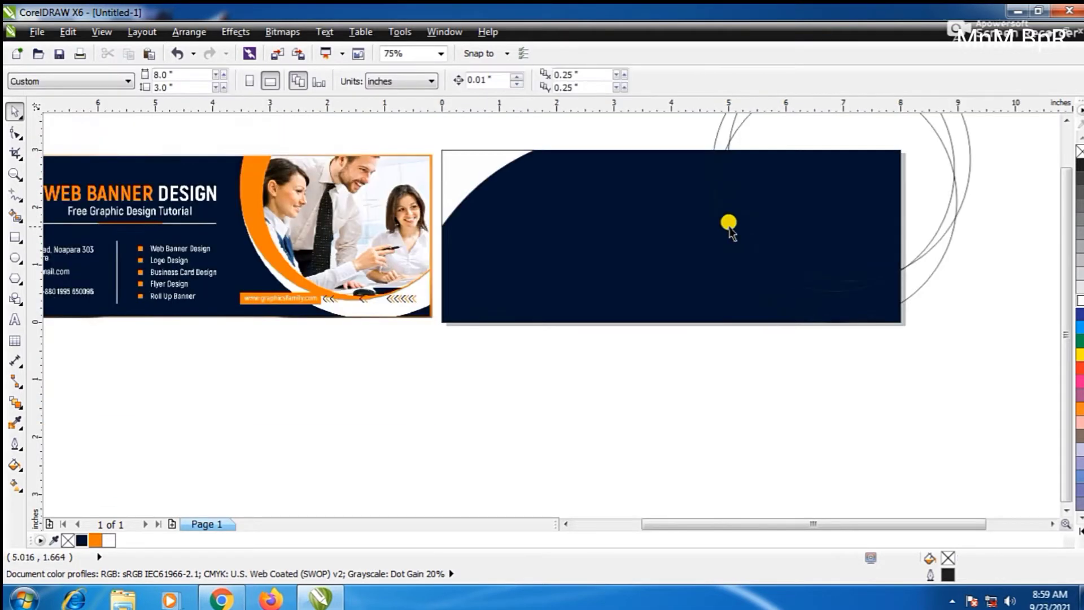
Smart Fill the upper sliver, the crescent regions and the inner circle area inside the banner
scroll(733, 170, up, 2)
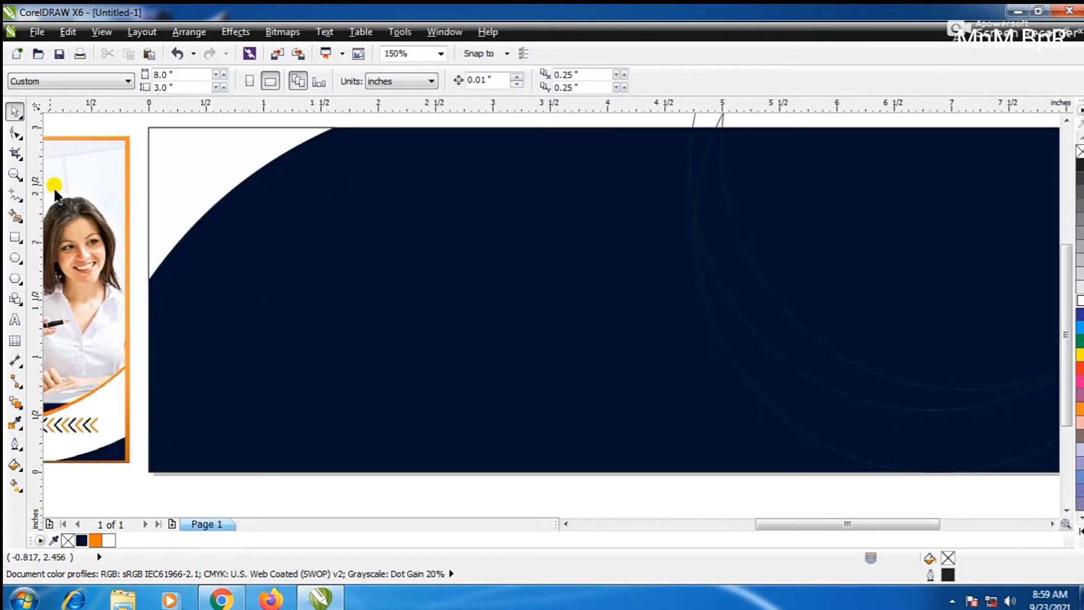
click(14, 217)
click(697, 181)
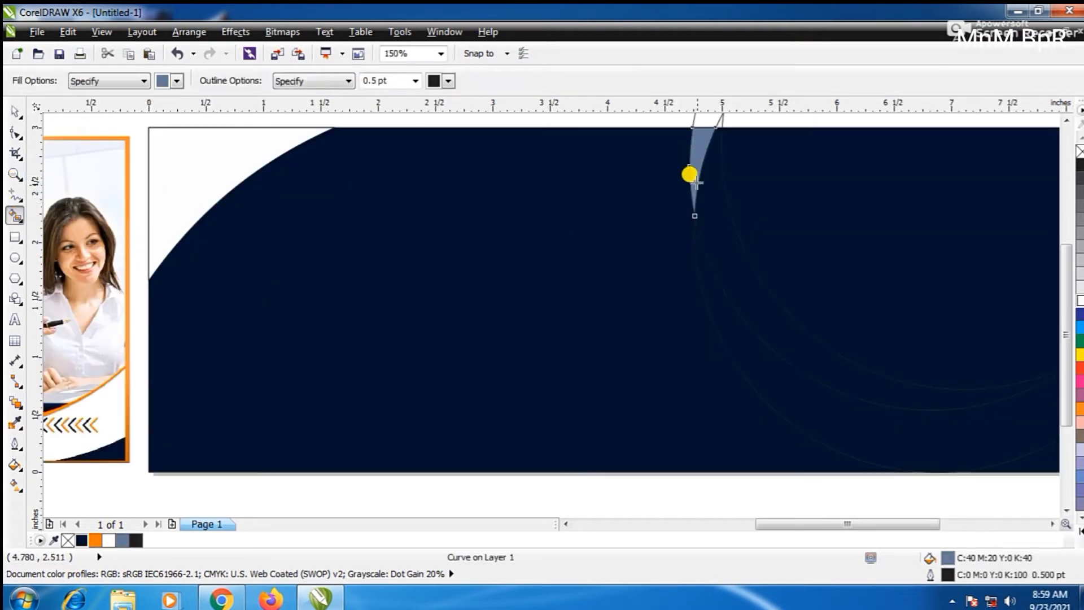
click(732, 340)
scroll(804, 390, down, 2)
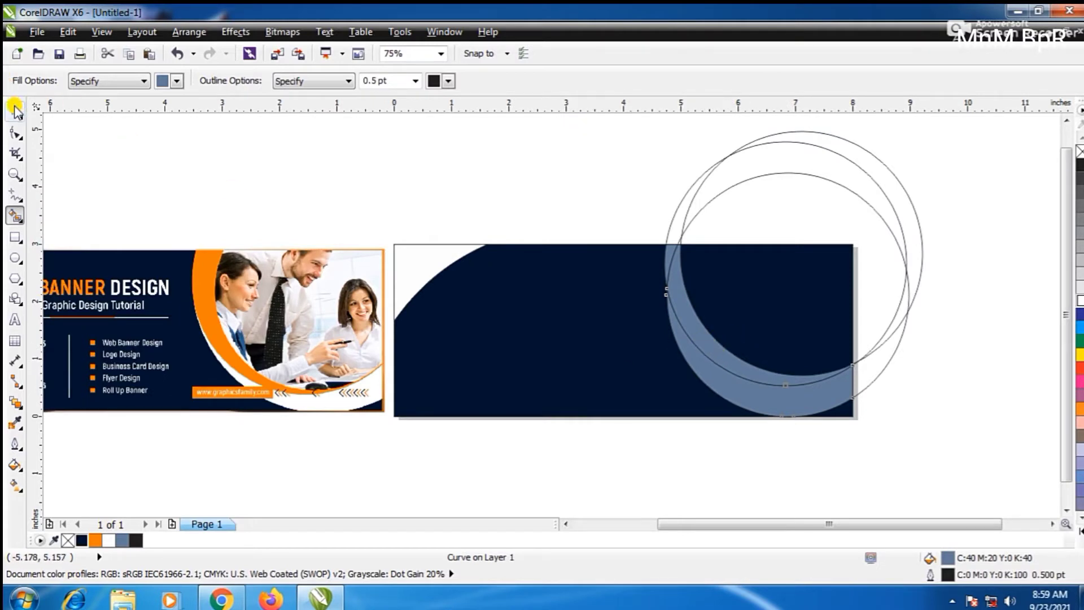
click(768, 303)
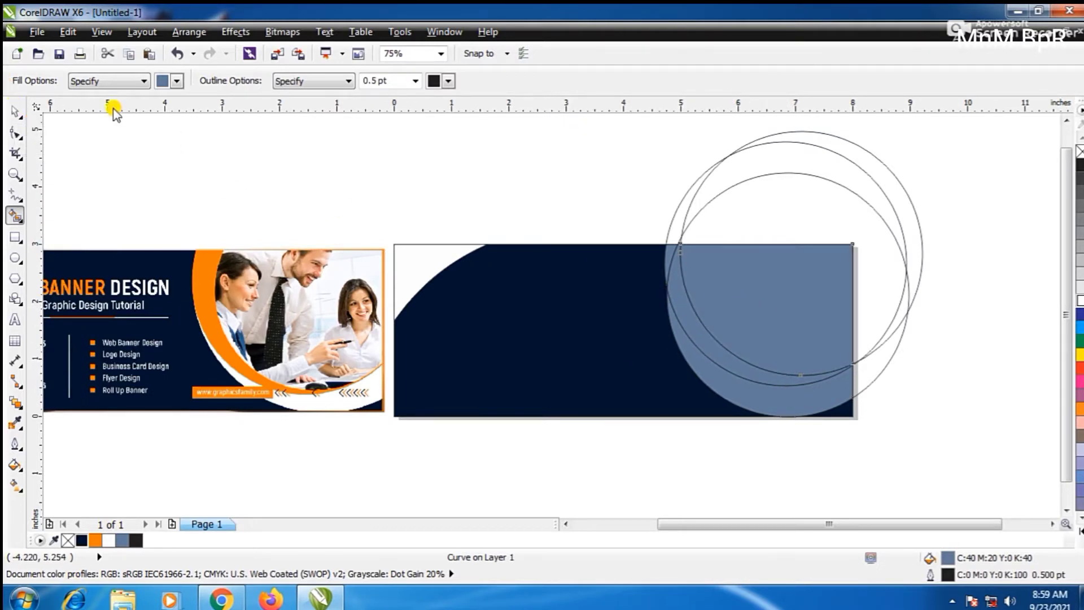
Delete the construction circles from around the filled areas at the banner's right end
click(15, 111)
click(538, 175)
click(749, 179)
key(Delete)
click(760, 190)
key(Delete)
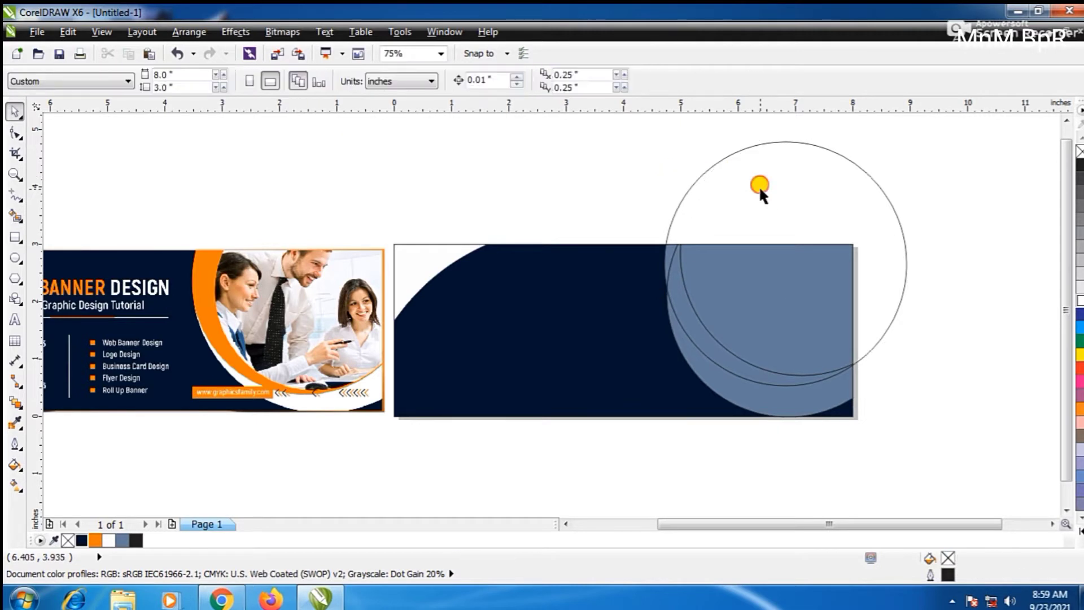
Weld the small upper sliver to the inner crescent to make one continuous band
scroll(678, 194, up, 2)
click(669, 248)
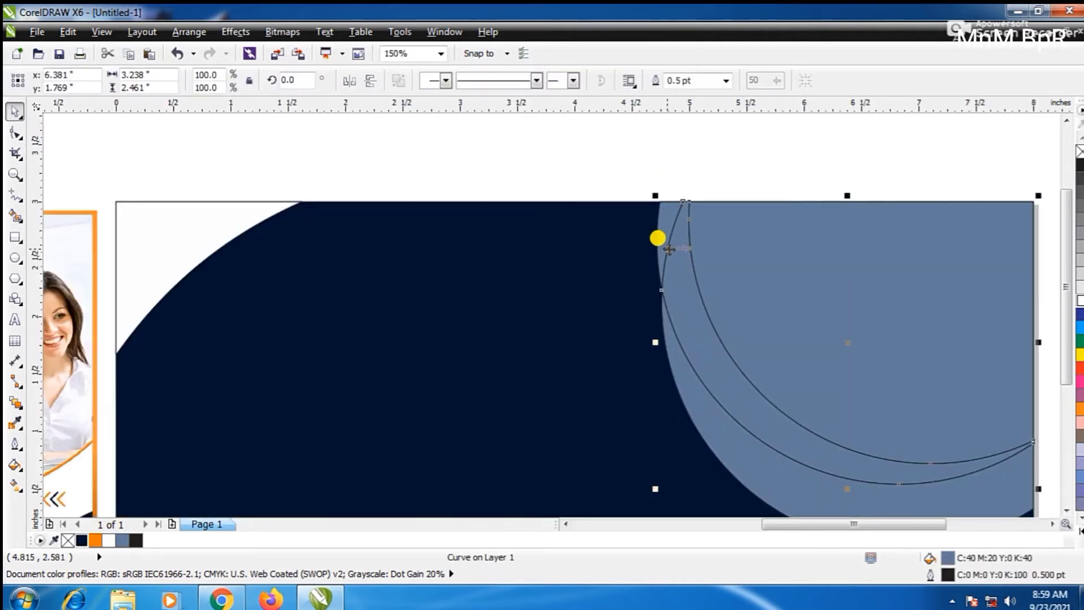
shift+click(664, 220)
click(503, 82)
click(587, 164)
scroll(675, 219, down, 1)
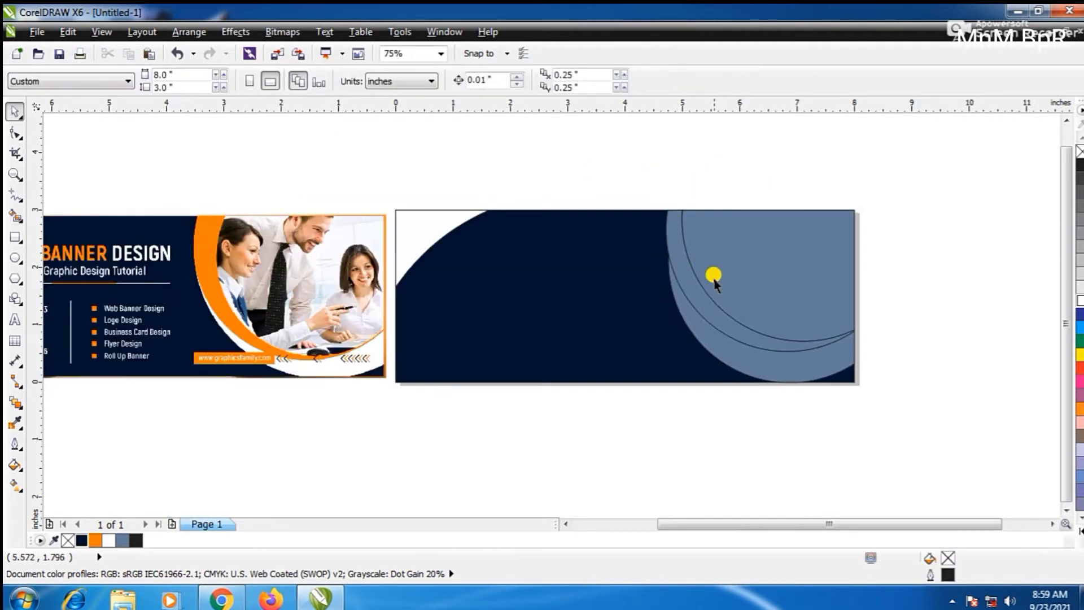
Fill the welded inner band orange (R255 G121 B0) and the outer crescent white
click(785, 316)
click(95, 541)
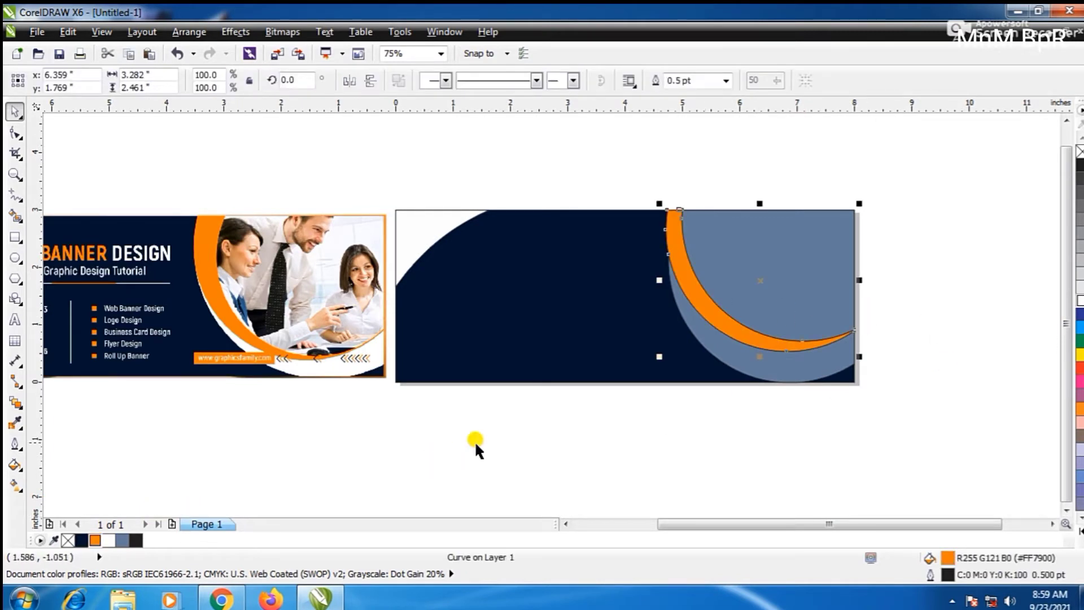
click(477, 443)
click(709, 347)
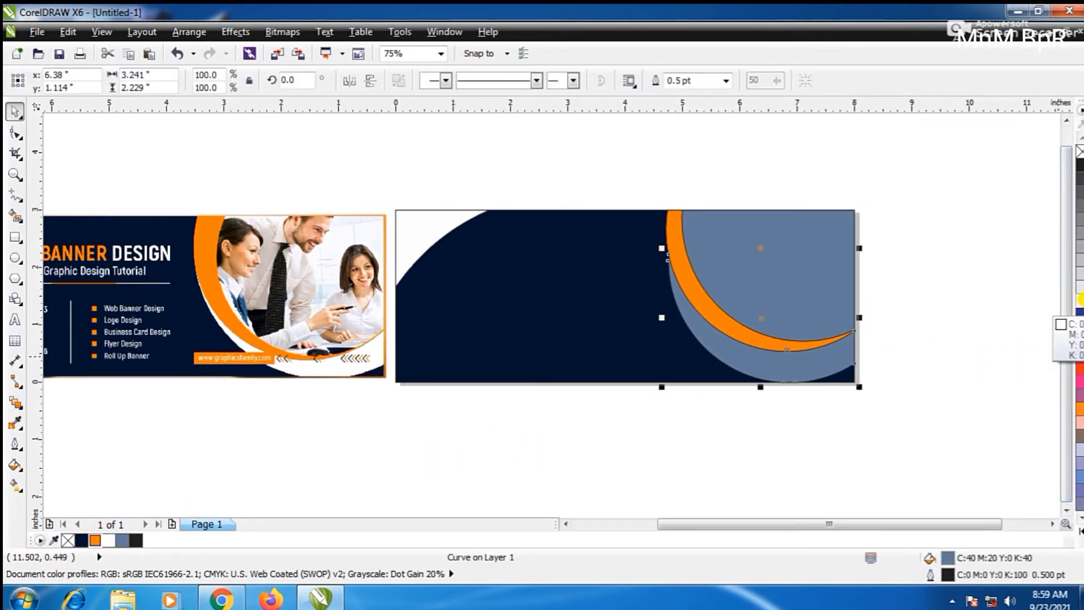
click(1079, 307)
click(913, 350)
click(763, 270)
key(Escape)
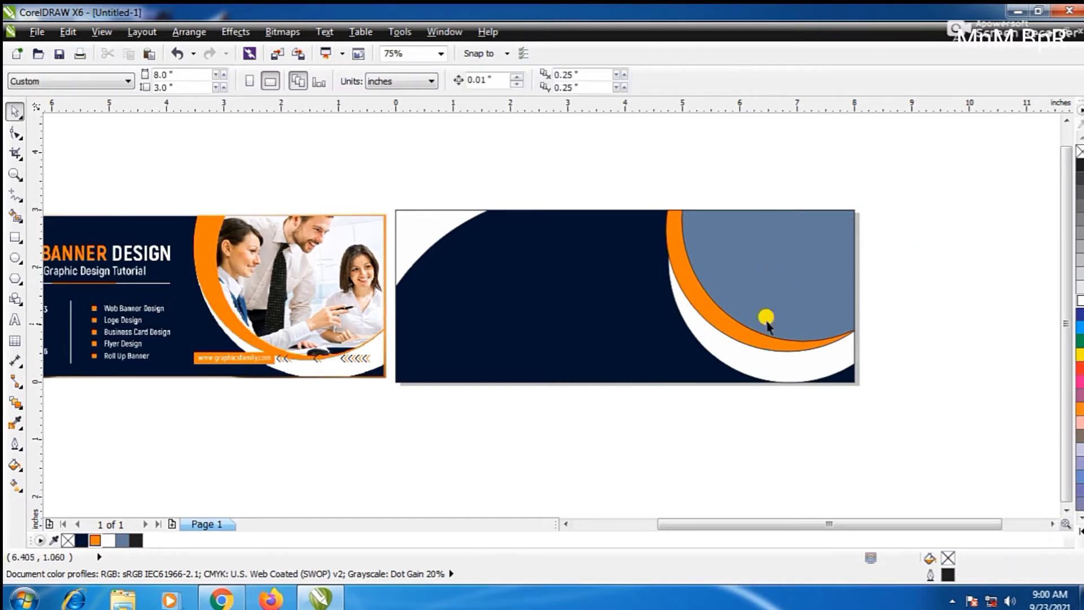
Remove the outlines from the orange band, the white crescent and the white corner shape
click(713, 319)
shift+click(714, 345)
click(929, 247)
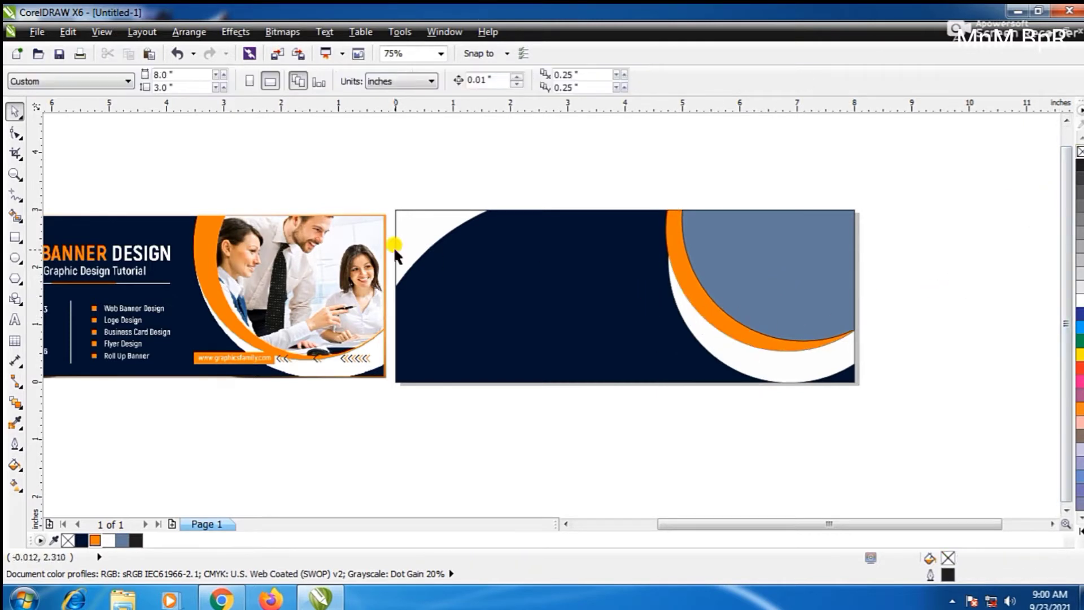
click(396, 247)
click(932, 225)
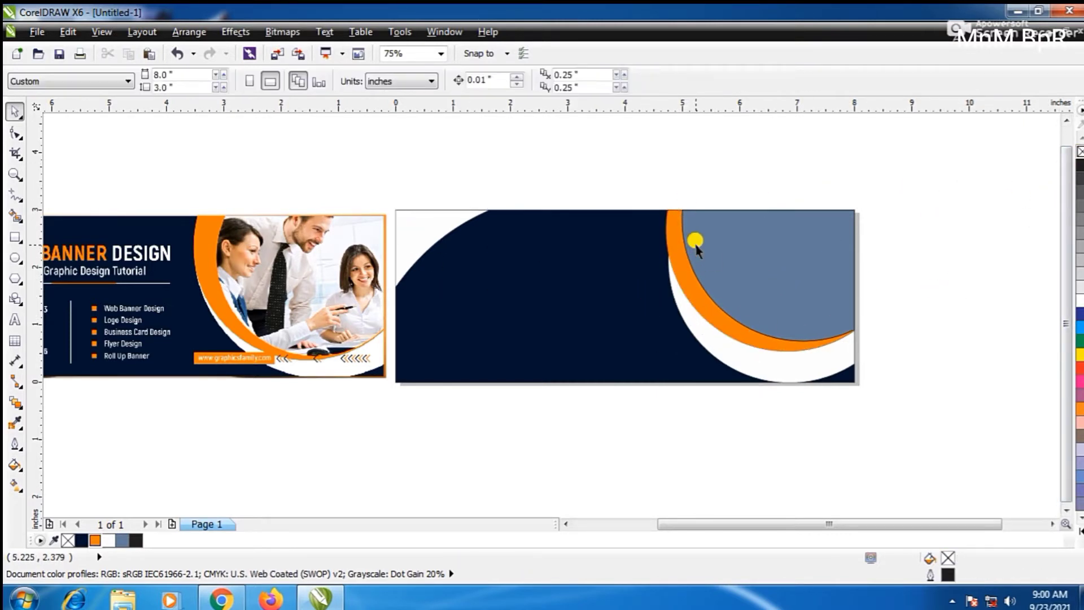
Bring the desktop picture of the desktop computer and laptop into the CorelDRAW banner document
click(1016, 11)
right_click(515, 244)
click(520, 287)
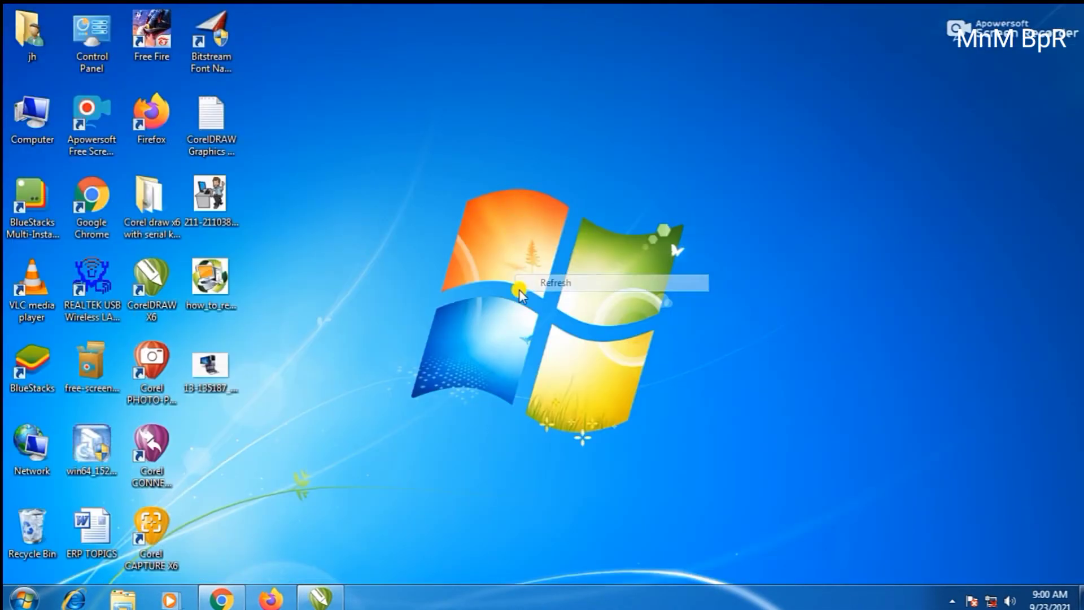
drag(210, 365, 612, 328)
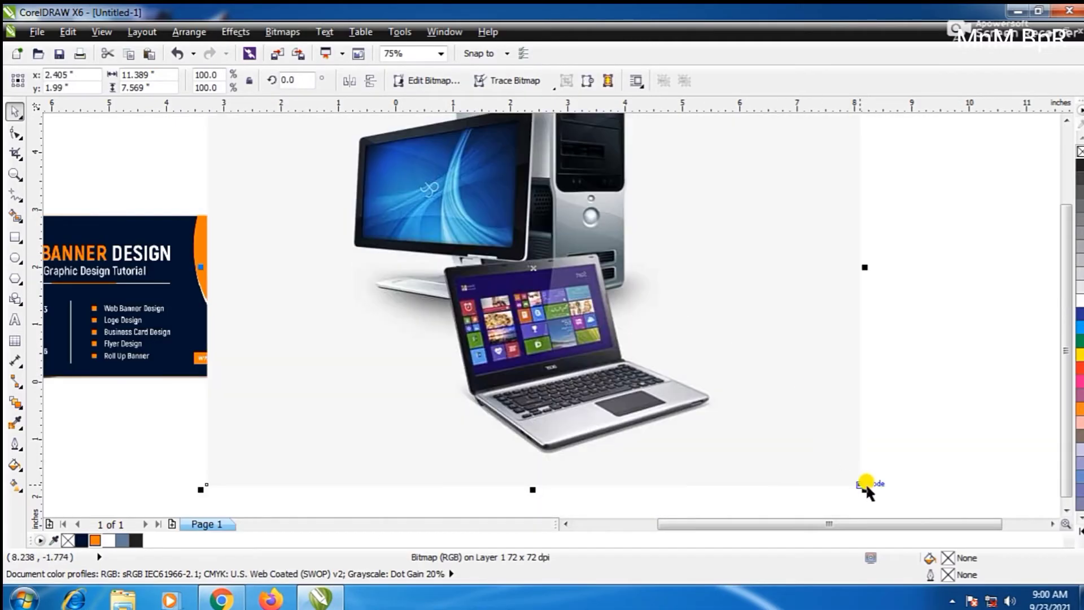
Scale the computer picture down to about 3.41 inches wide and place it below the banner
drag(864, 484, 716, 331)
drag(766, 366, 695, 317)
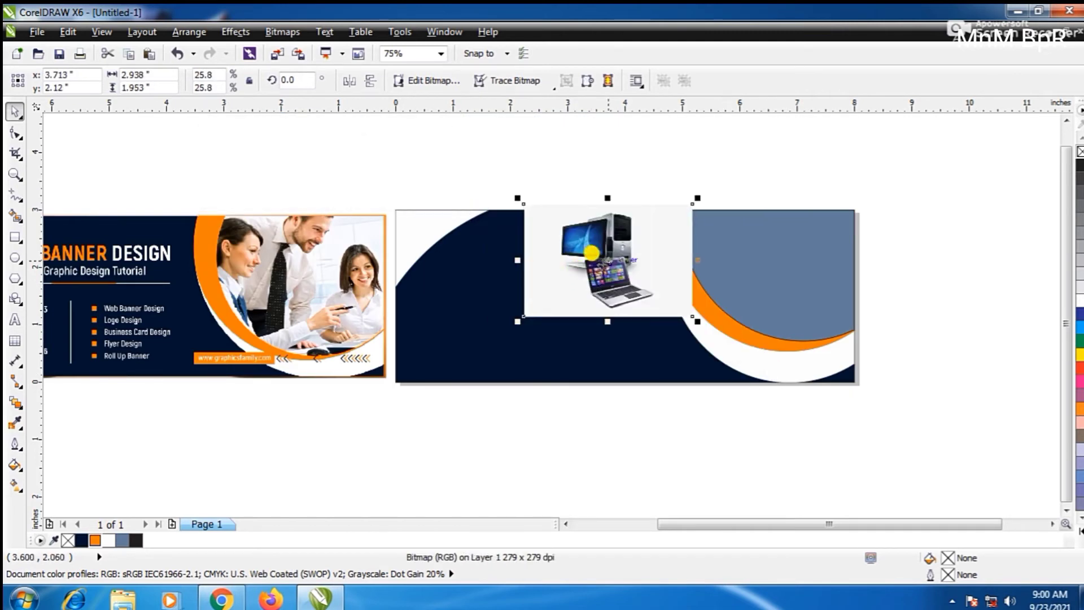
drag(603, 259, 757, 264)
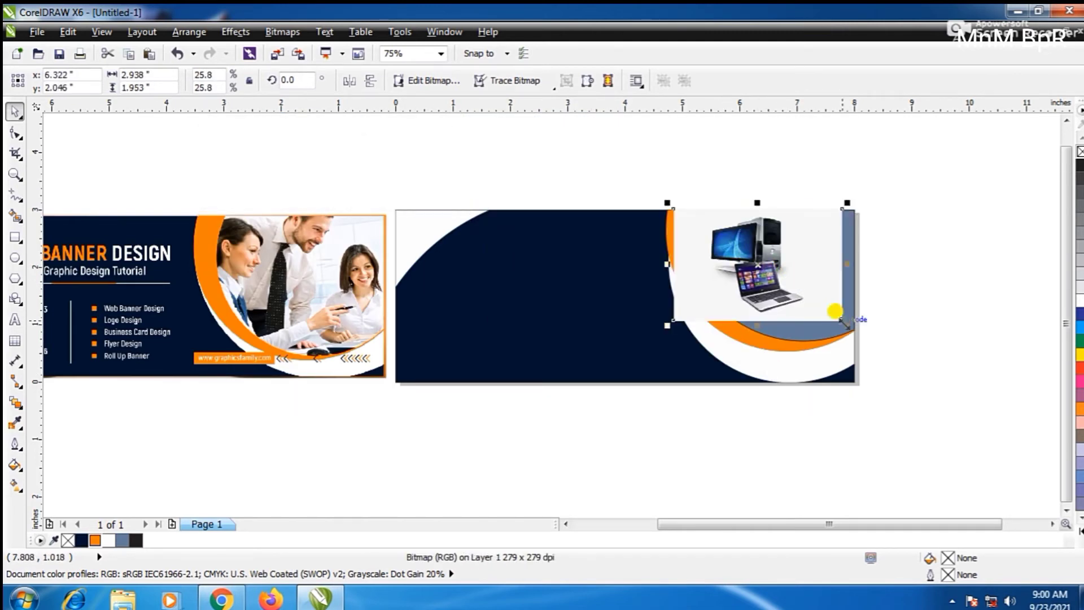
drag(845, 323, 859, 351)
drag(750, 284, 819, 458)
PowerClip the computer picture inside the blue-grey curved shape on the banner
right_click(838, 423)
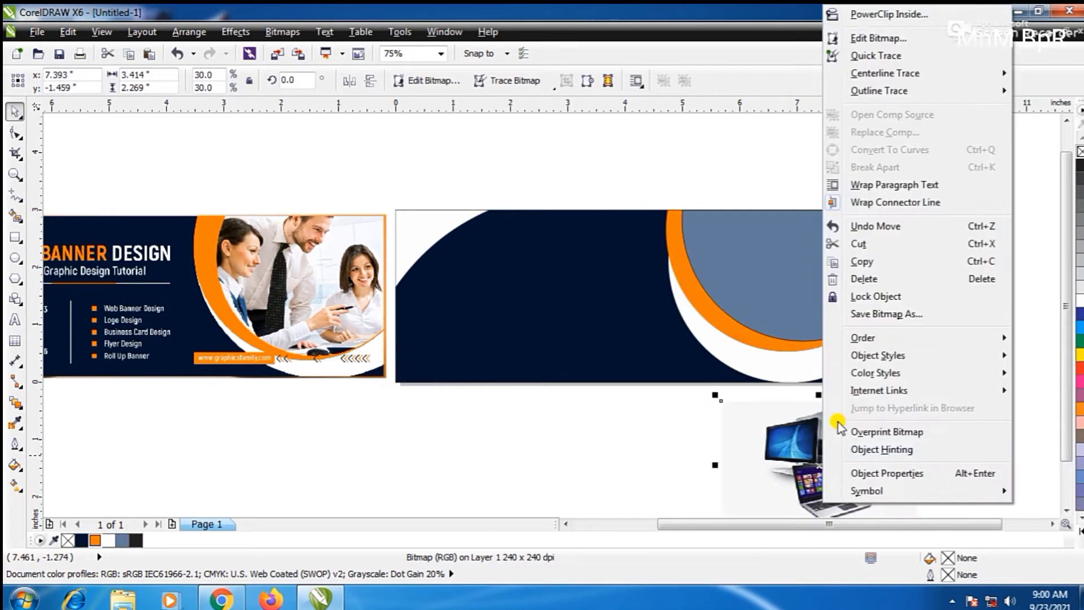
click(862, 16)
click(866, 274)
key(F10)
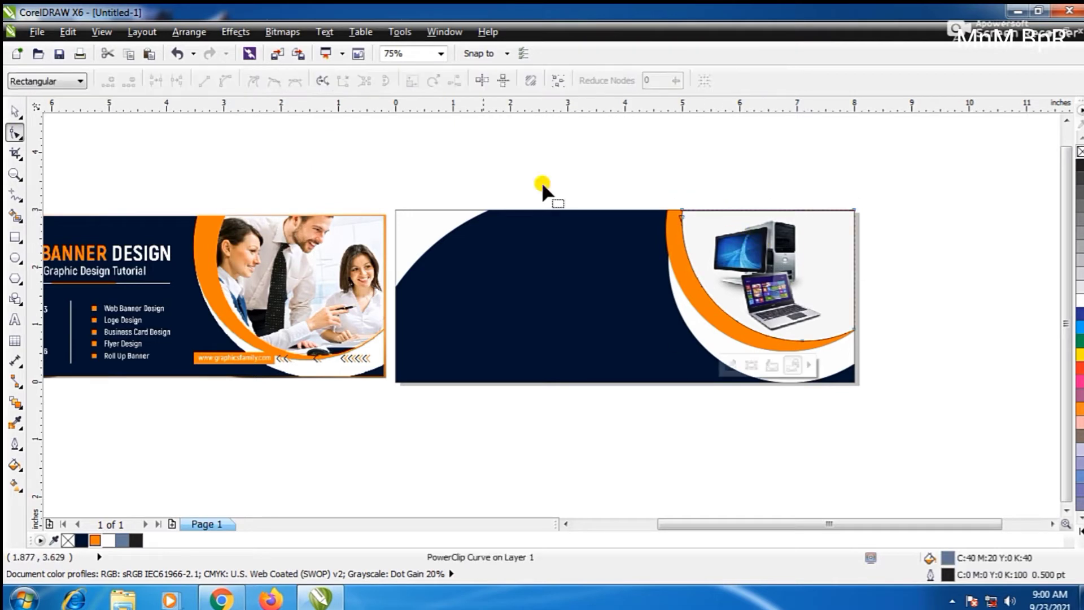
Edit the PowerClip contents and nudge the computer picture about 0.07 inches right and 0.06 inches up within the curved frame
right_click(816, 305)
click(857, 73)
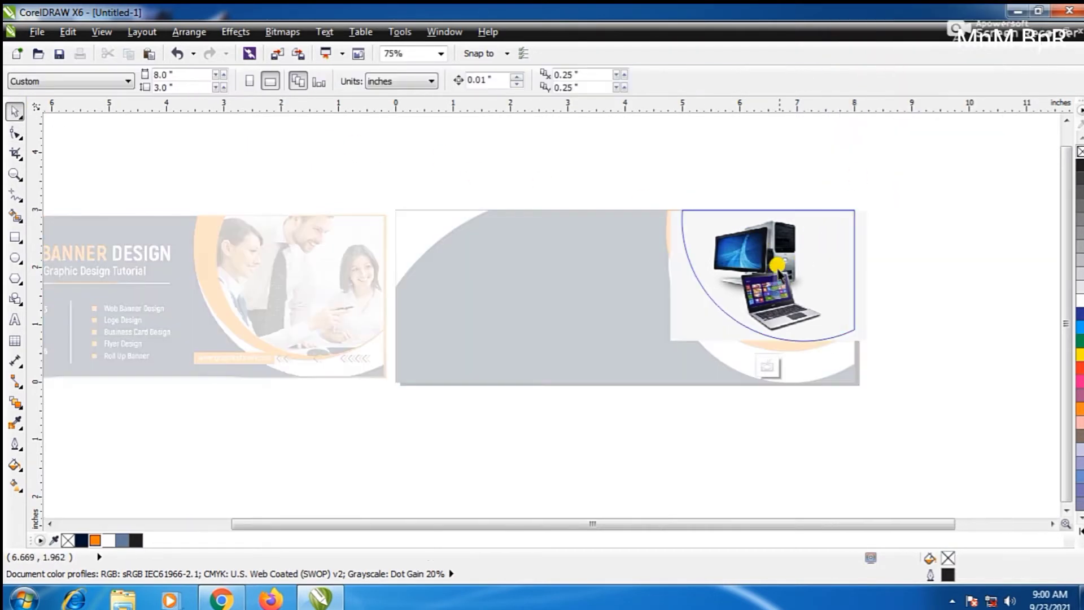
drag(769, 204, 769, 202)
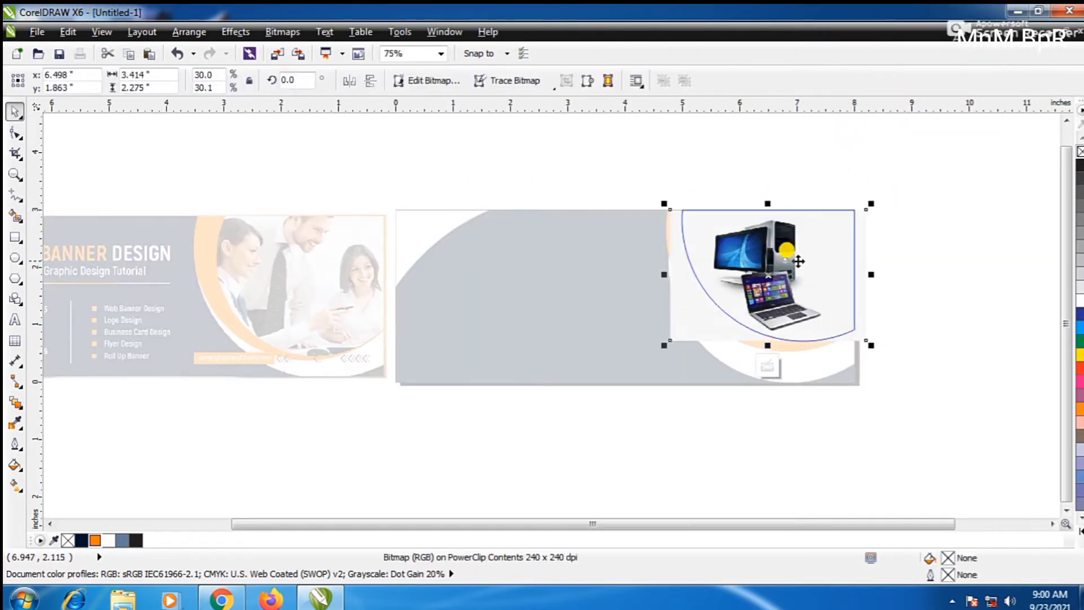
key(Right)
key(Right)
key(Right)
key(Up)
key(Up)
key(Up)
key(Up)
key(Up)
key(Up)
key(Right)
key(Right)
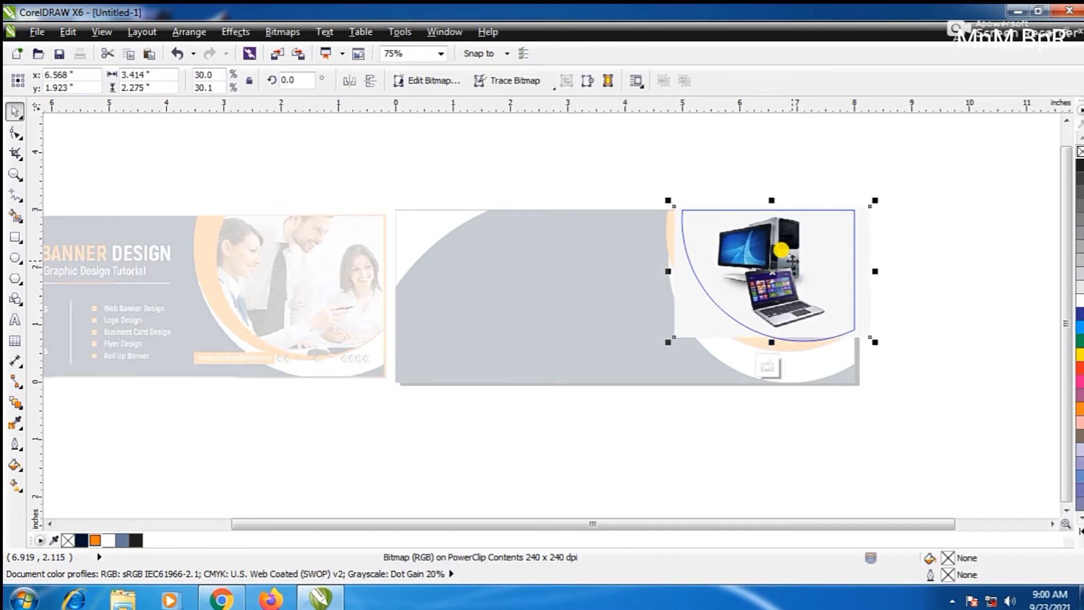
click(767, 366)
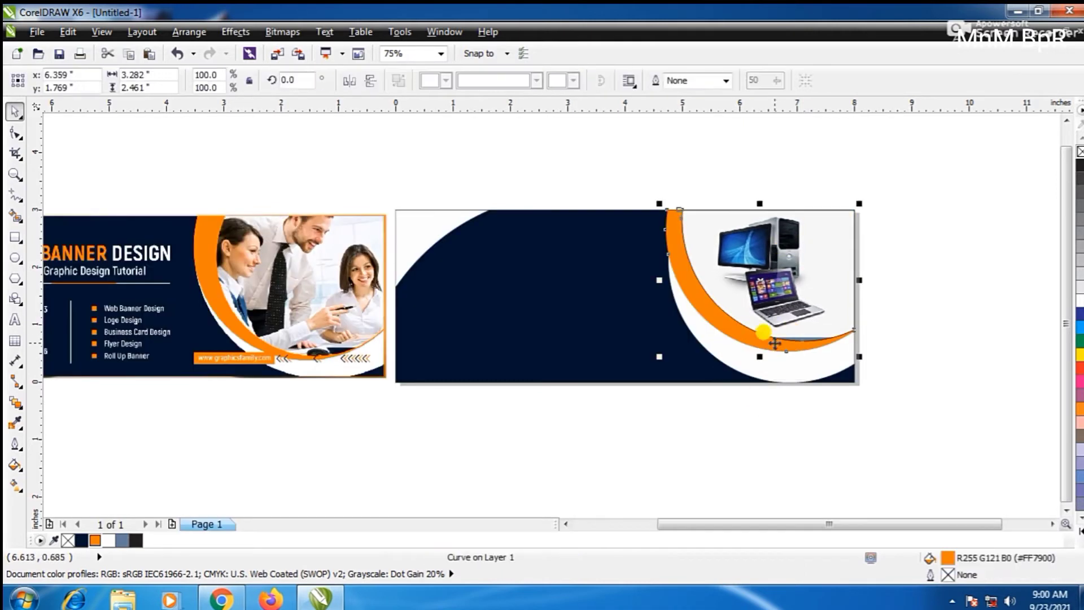
Remove the outline from the curved PowerClip frame around the computer picture
click(910, 234)
scroll(671, 231, up, 2)
click(737, 215)
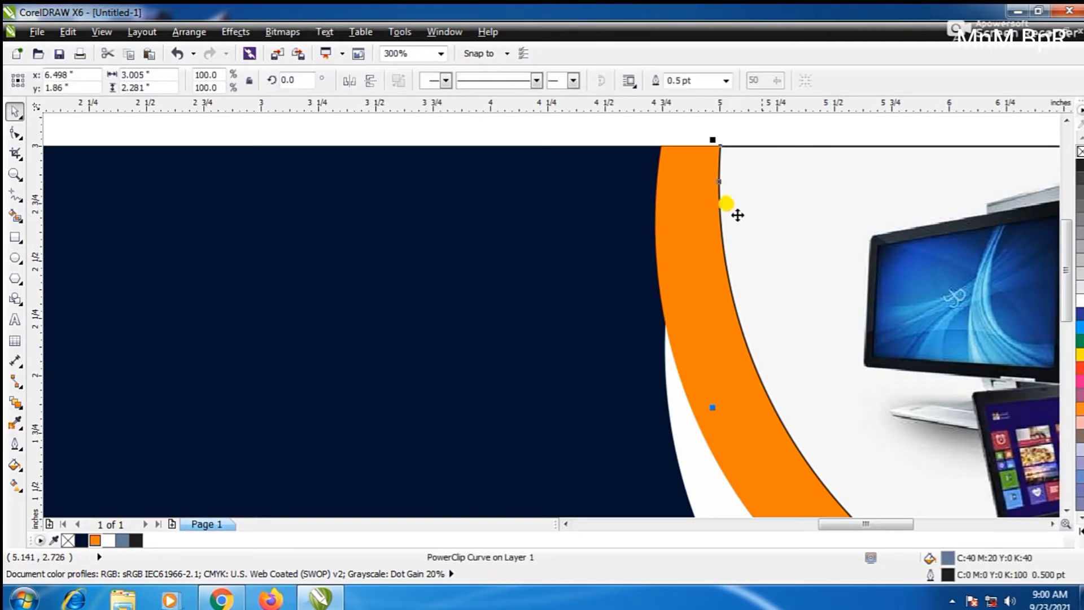
click(889, 134)
scroll(754, 198, down, 3)
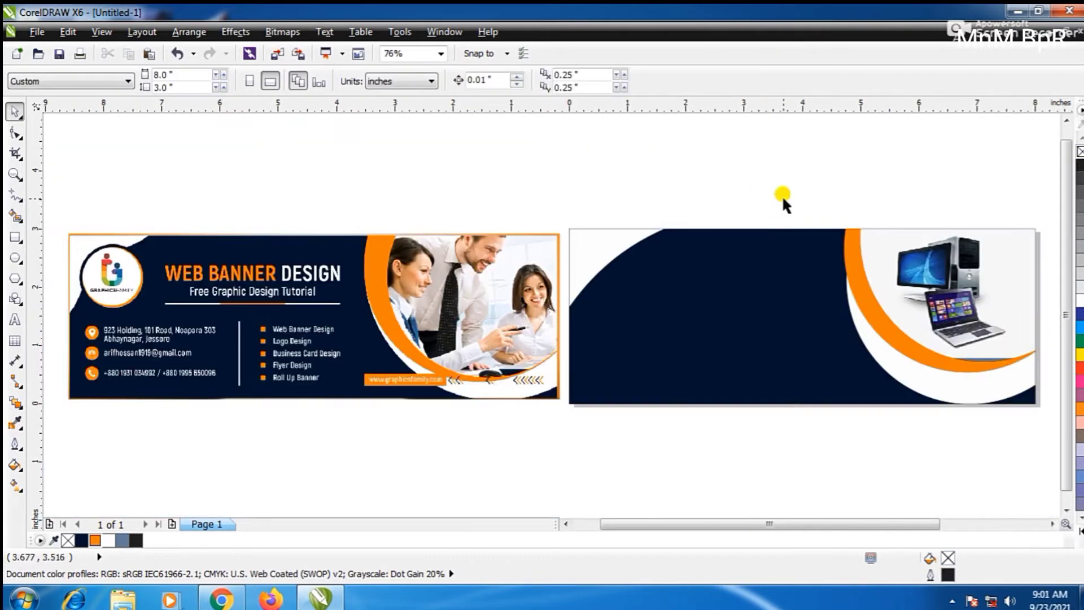
Stretch the clipped computer picture downward to about 2.34 inches high so it covers the gap at the frame's lower curve
click(1000, 334)
right_click(1002, 333)
click(904, 74)
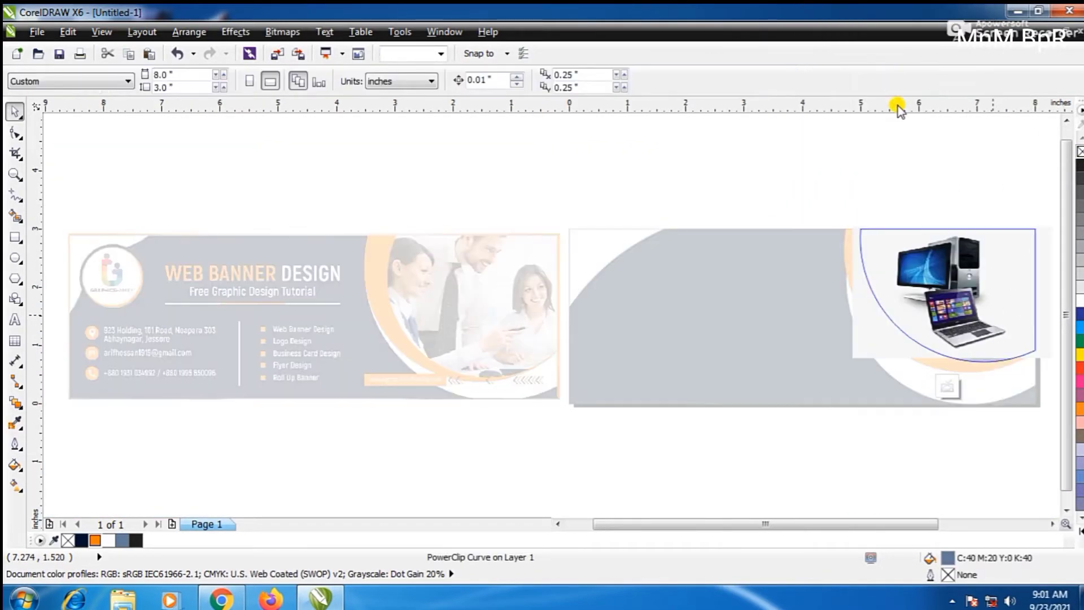
scroll(991, 368, up, 2)
click(828, 323)
drag(828, 324, 828, 341)
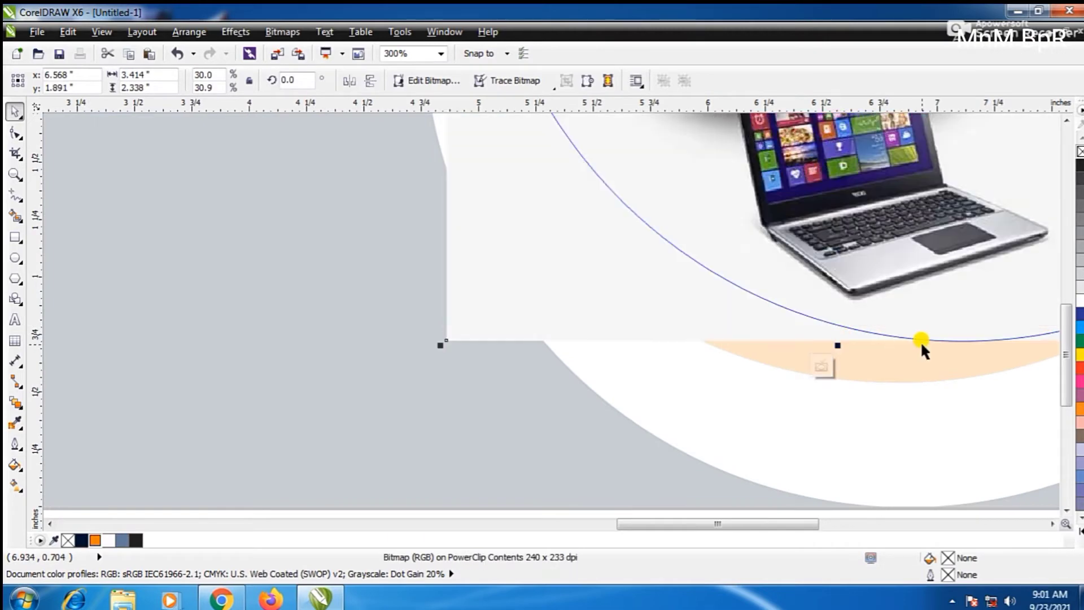
click(826, 367)
key(F4)
click(781, 178)
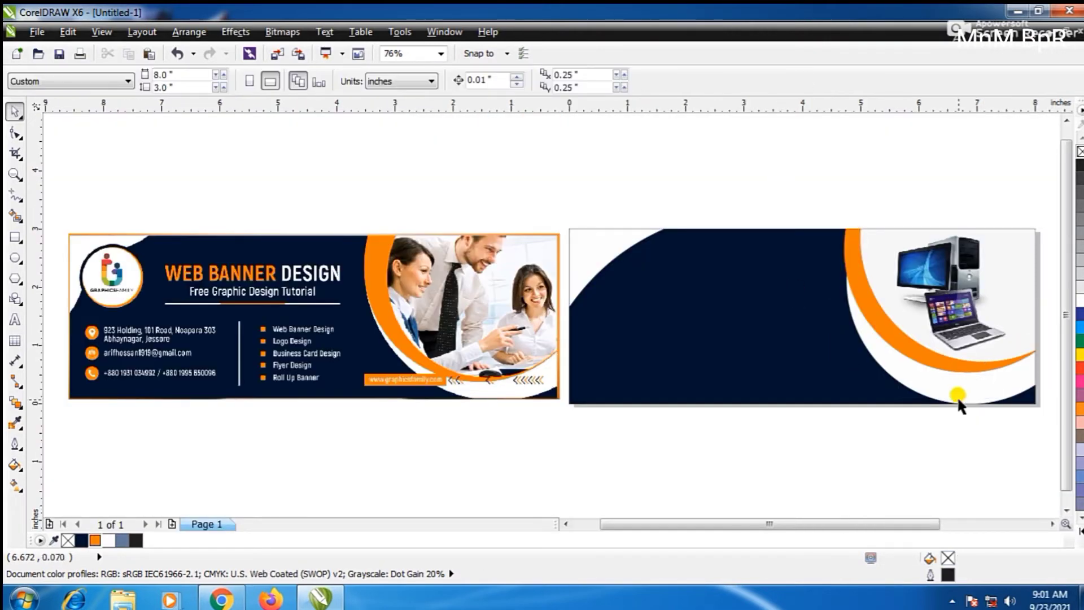
Draw a circle about 1.18 inches in diameter over the edge of the banner's white corner shape
click(957, 396)
click(934, 422)
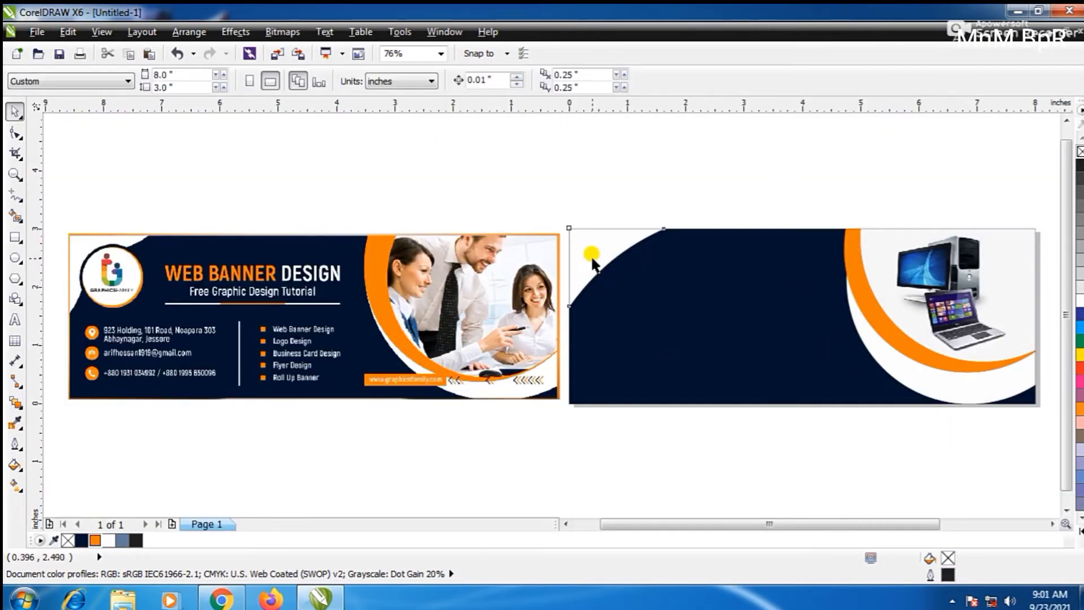
click(14, 259)
mouse_move(597, 236)
mouse_down()
mouse_move(649, 296)
mouse_move(624, 276)
mouse_up()
click(17, 113)
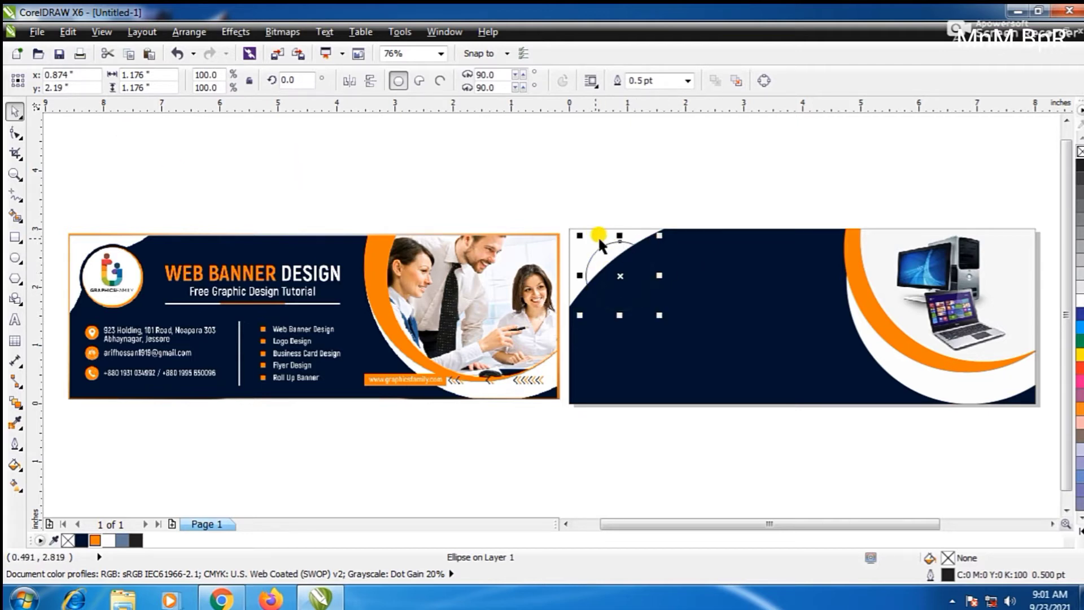
Fill the logo circle navy and add a concentric unfilled copy about 1.01 inches in diameter
shift+click(590, 231)
click(519, 81)
click(641, 264)
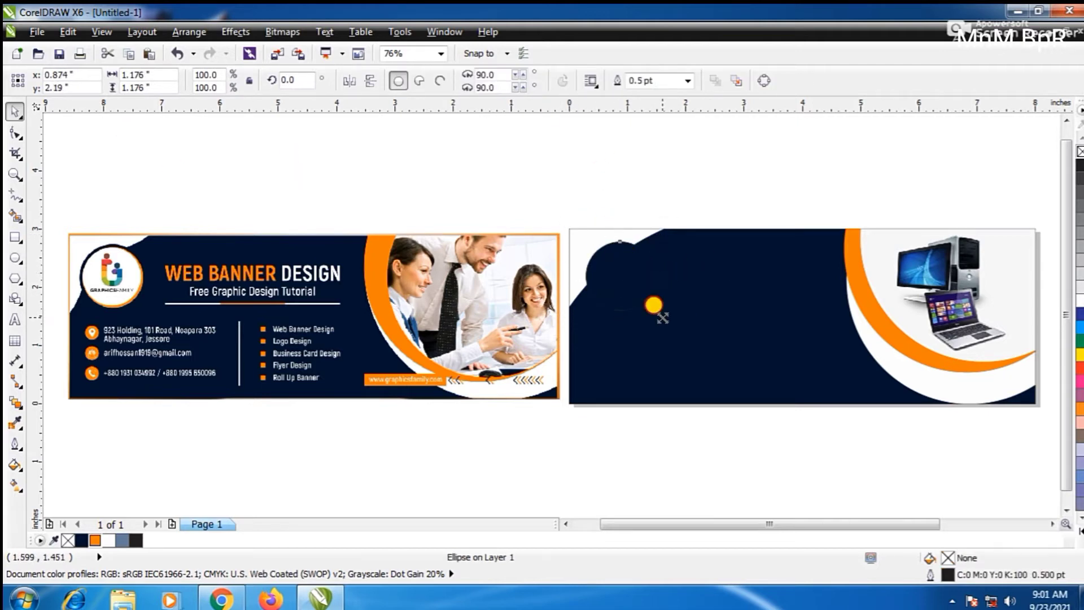
click(778, 157)
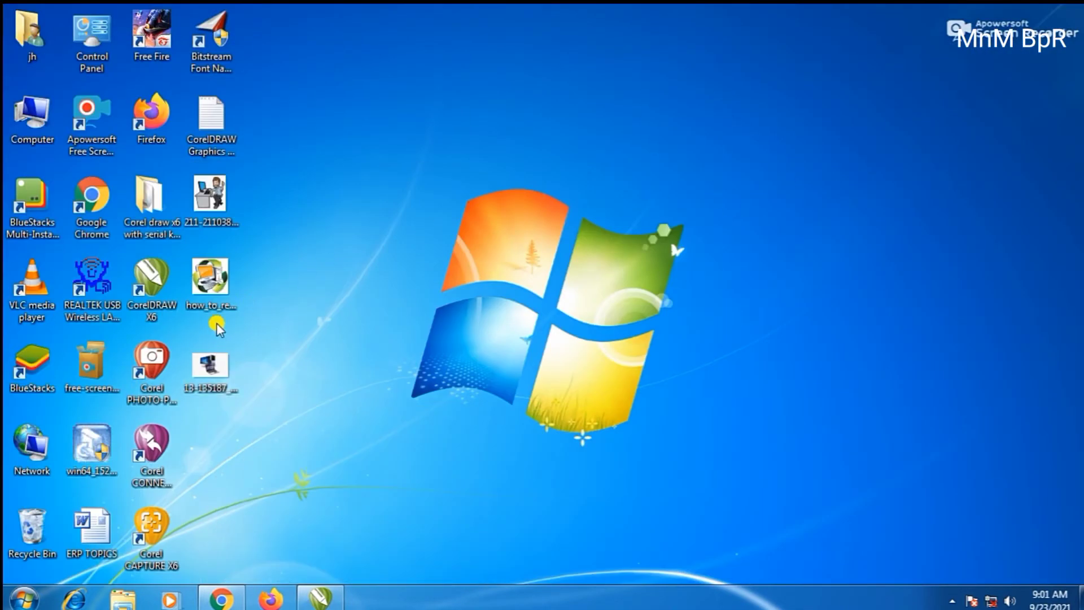
Bring the desktop picture of a computer with green arrows into the banner document and shrink it to about 2.46 inches wide
drag(215, 323, 720, 350)
drag(822, 436, 677, 287)
drag(655, 274, 731, 342)
scroll(730, 346, up, 2)
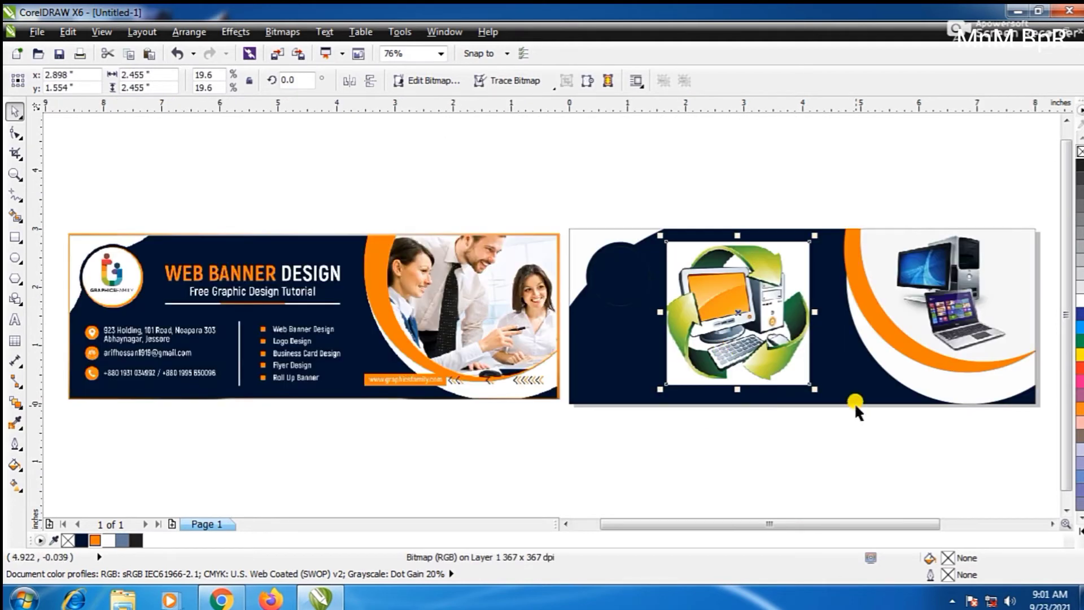
Scale the green-arrow computer picture to 1 inch wide and centre it on the navy circle
drag(813, 384, 714, 287)
drag(678, 252, 609, 263)
scroll(616, 271, up, 2)
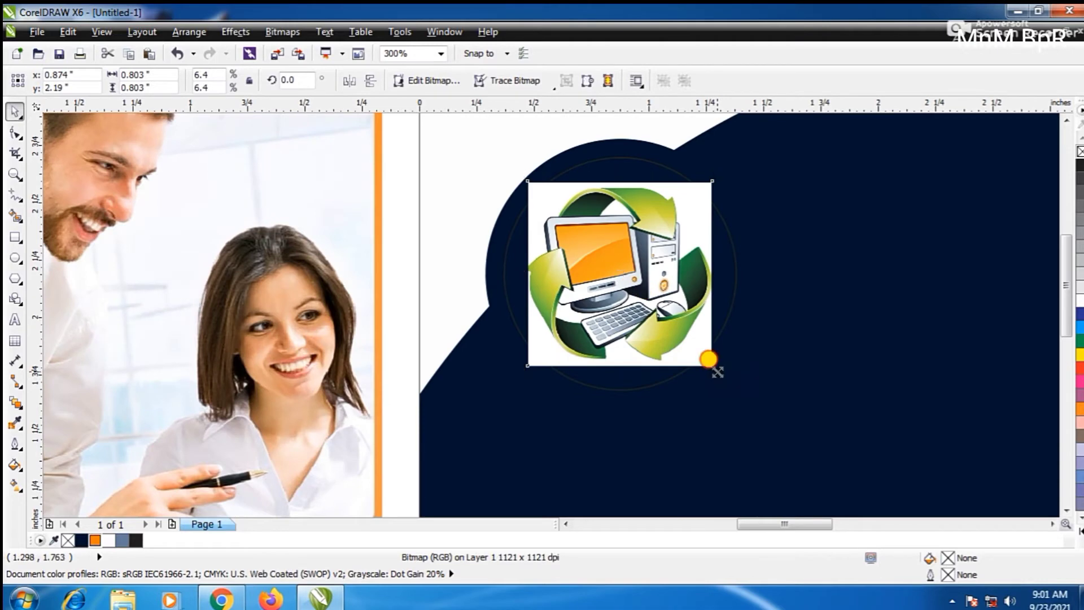
drag(713, 366, 734, 418)
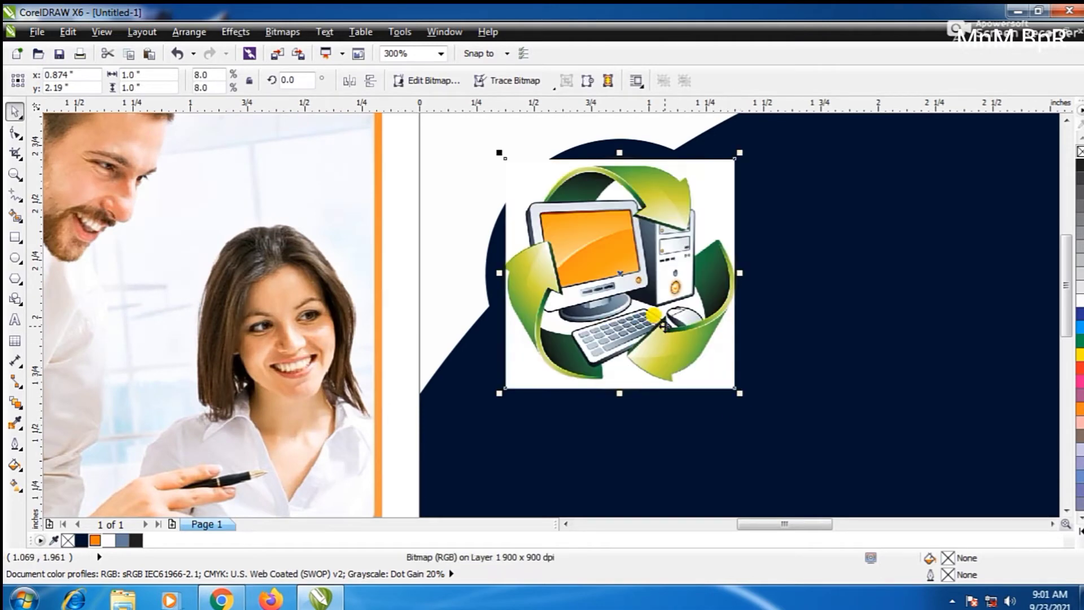
Move the green-arrow computer picture off the banner and PowerClip it inside the inner logo circle
scroll(655, 316, down, 1)
drag(654, 324, 834, 242)
drag(835, 241, 713, 158)
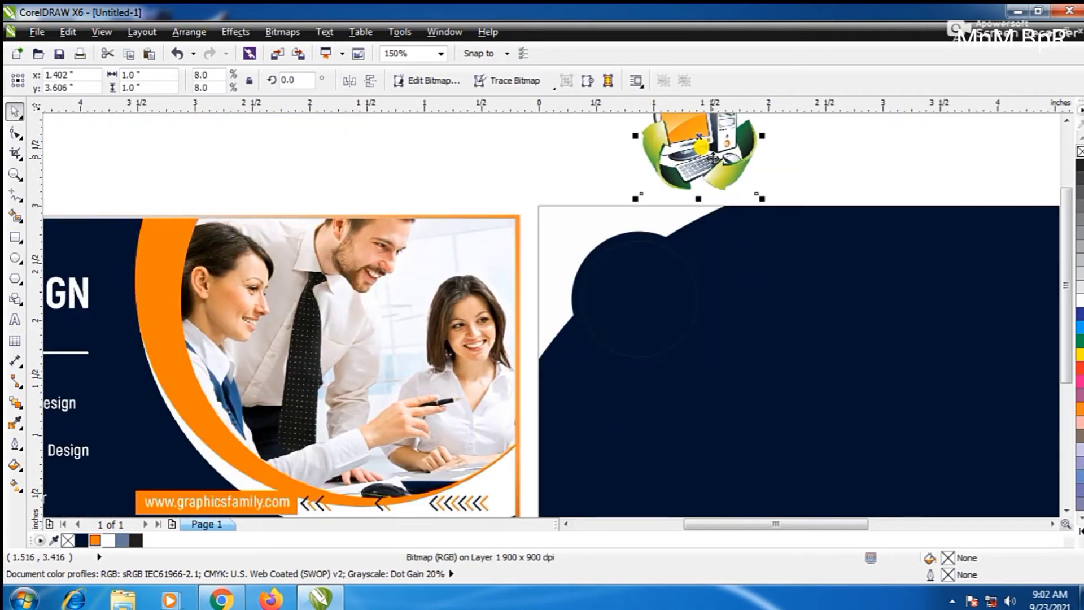
right_click(714, 158)
click(780, 15)
click(647, 288)
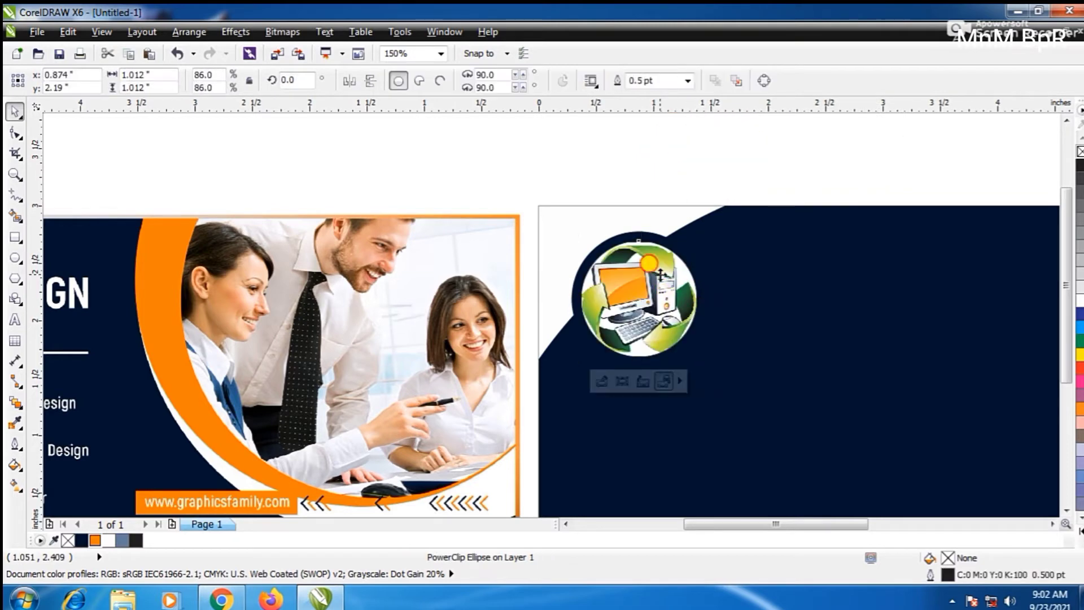
ctrl+click(658, 270)
click(639, 383)
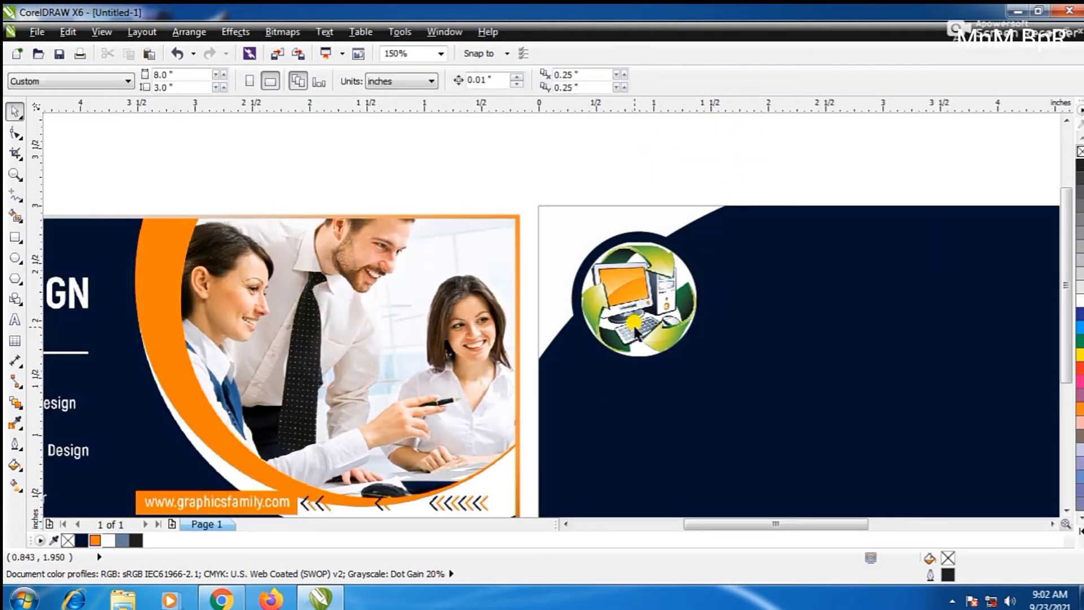
key(F4)
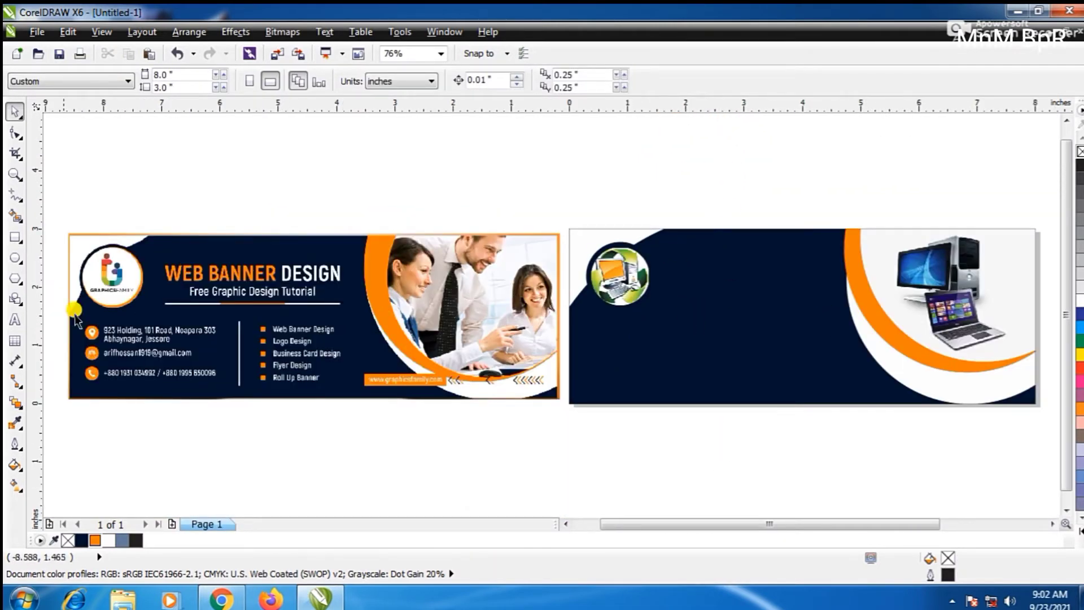
Add the artistic text "AARAV COMPUTERS" above the banner
click(14, 320)
click(654, 172)
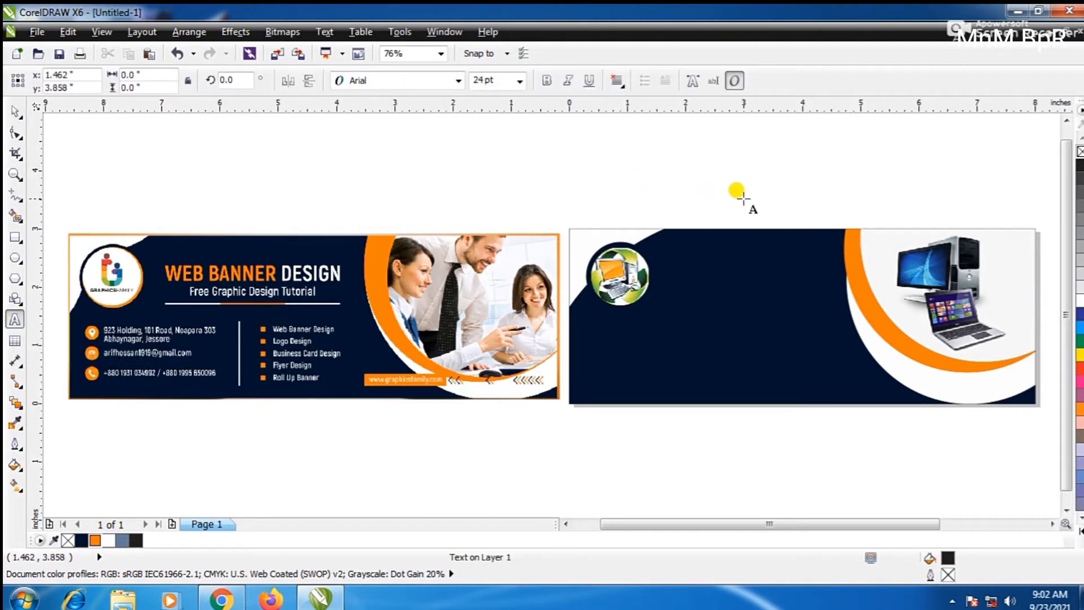
text(aa)
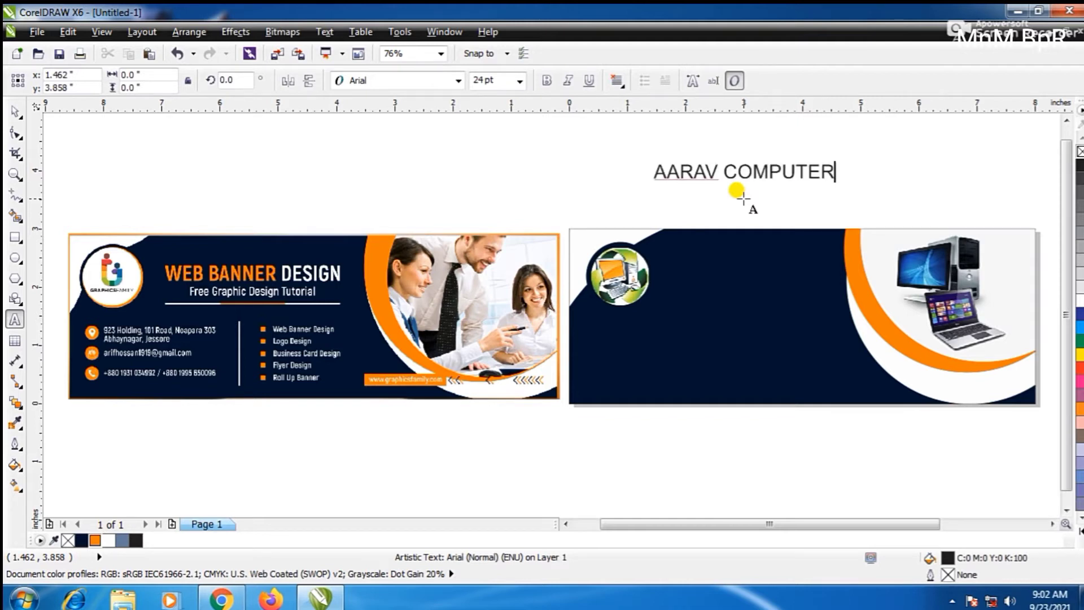
click(15, 112)
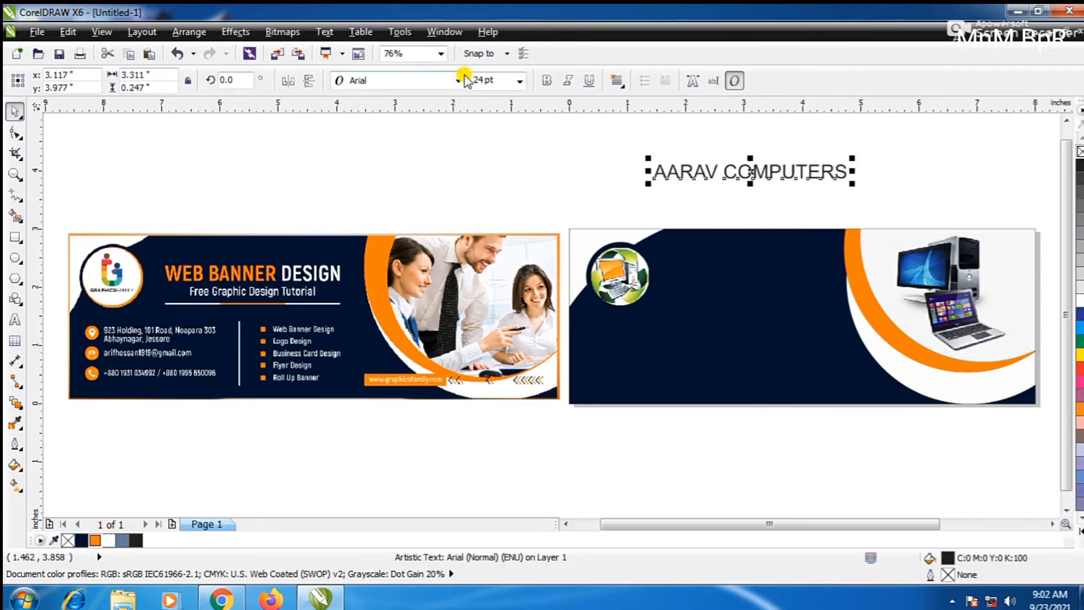
Set the AARAV COMPUTERS heading's font to Arial Black and move it onto the banner's navy area
click(458, 80)
click(395, 116)
drag(700, 173, 722, 323)
Place the AARAV COMPUTERS heading beside the circular logo and scale it to about 3 inches wide (20.98 pt)
drag(616, 331, 644, 327)
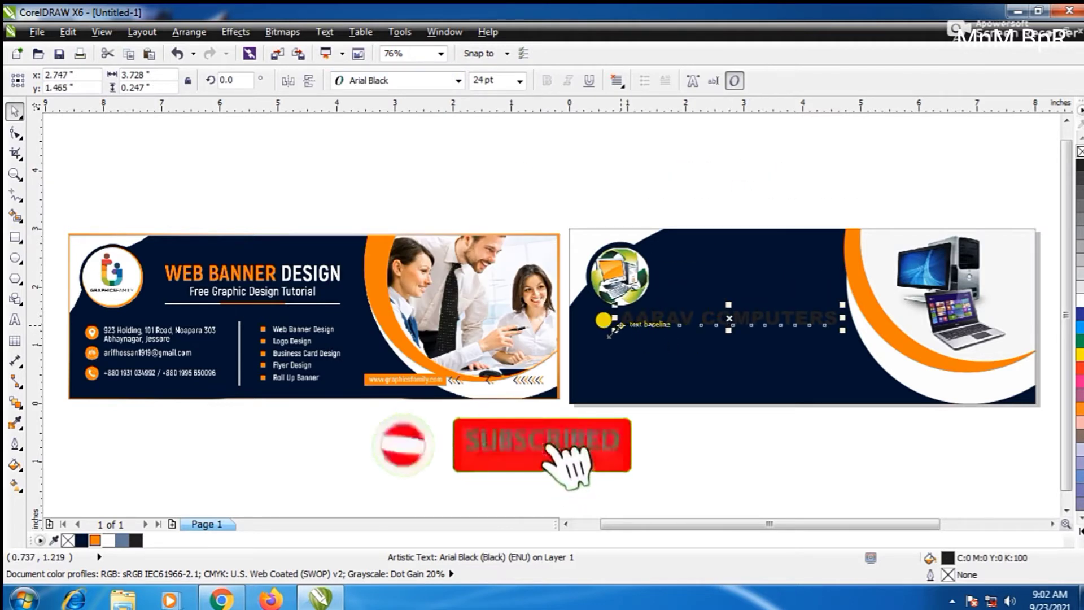
drag(735, 319, 752, 270)
scroll(764, 262, up, 2)
drag(929, 273, 901, 272)
drag(774, 275, 774, 271)
key(Escape)
scroll(625, 243, down, 2)
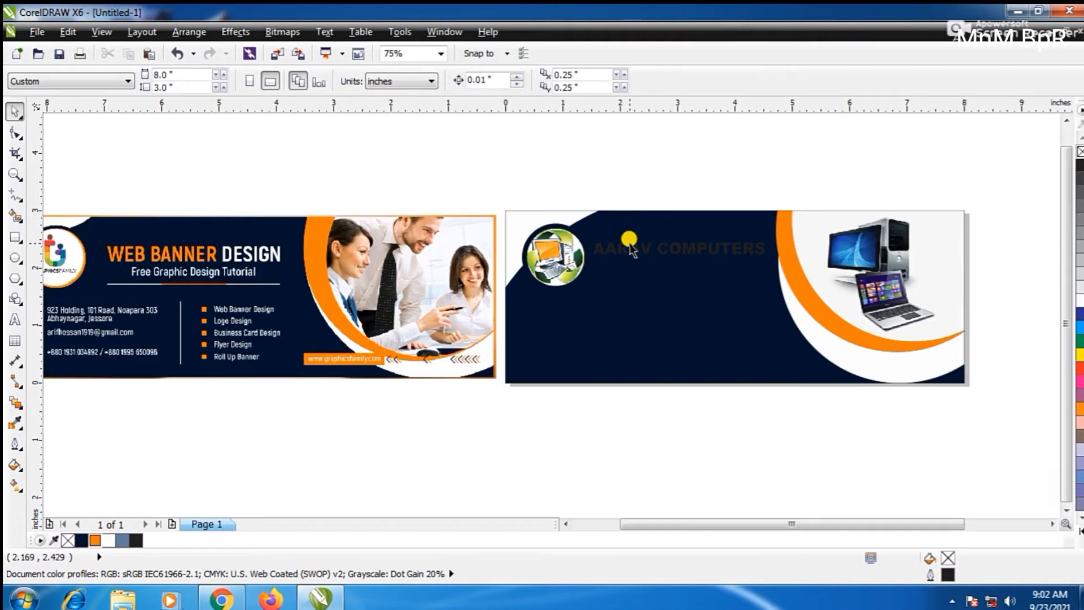
Select the AARAV COMPUTERS heading for recolouring
scroll(633, 240, up, 2)
click(700, 249)
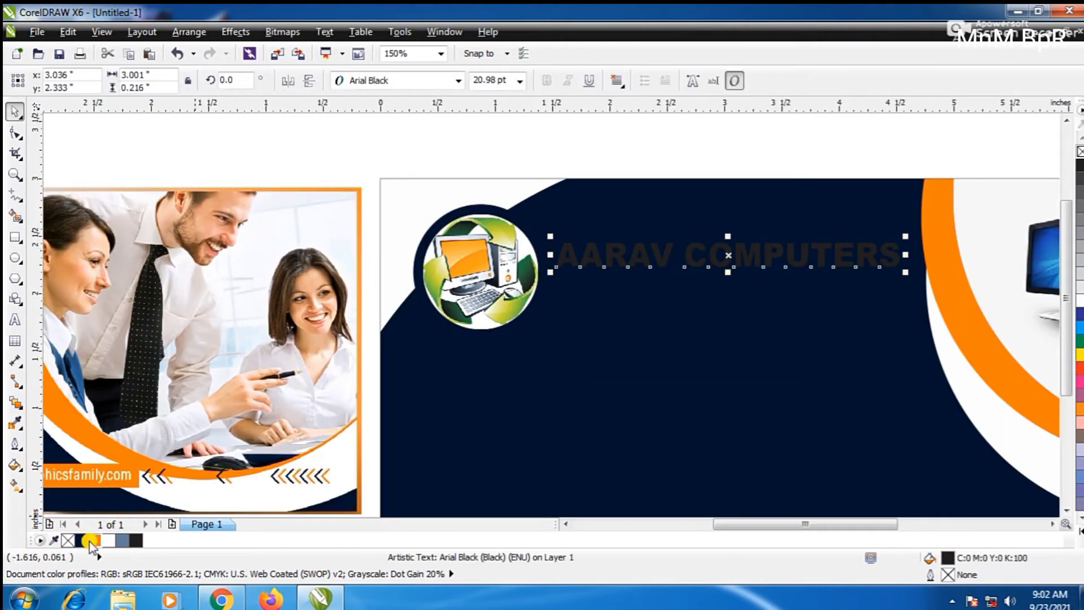